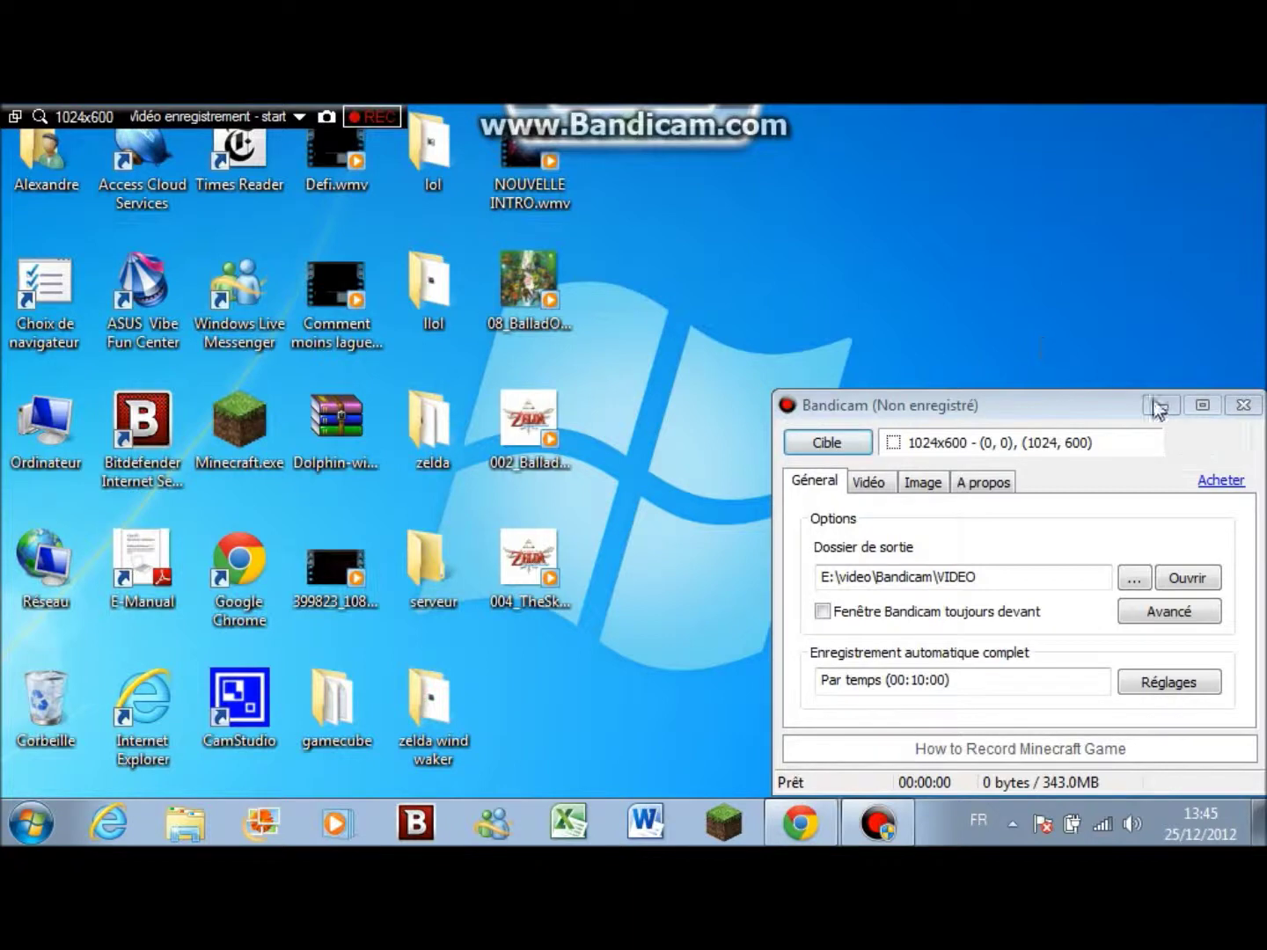
pyautogui.press('F12')
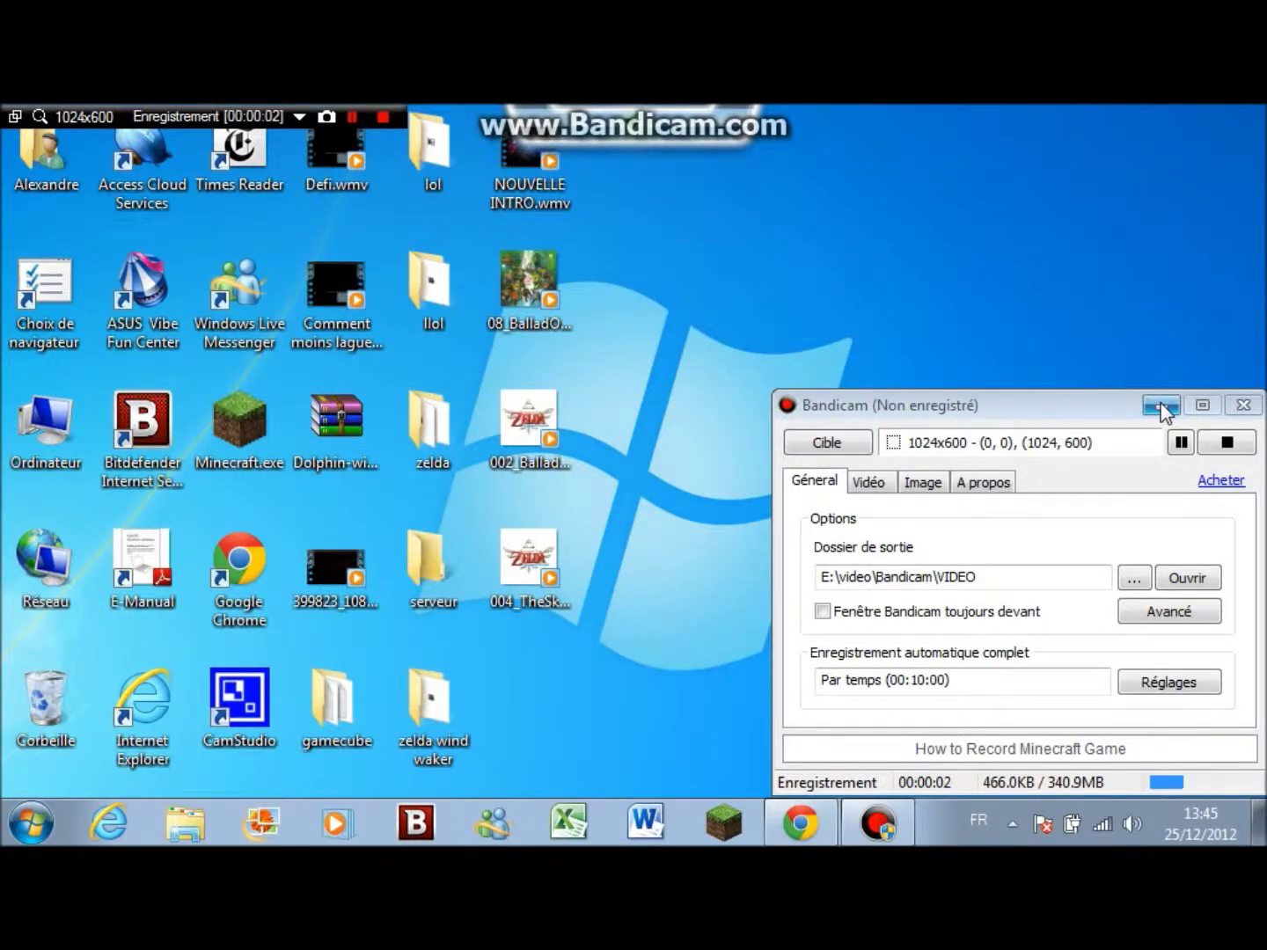
pyautogui.click(1161, 406)
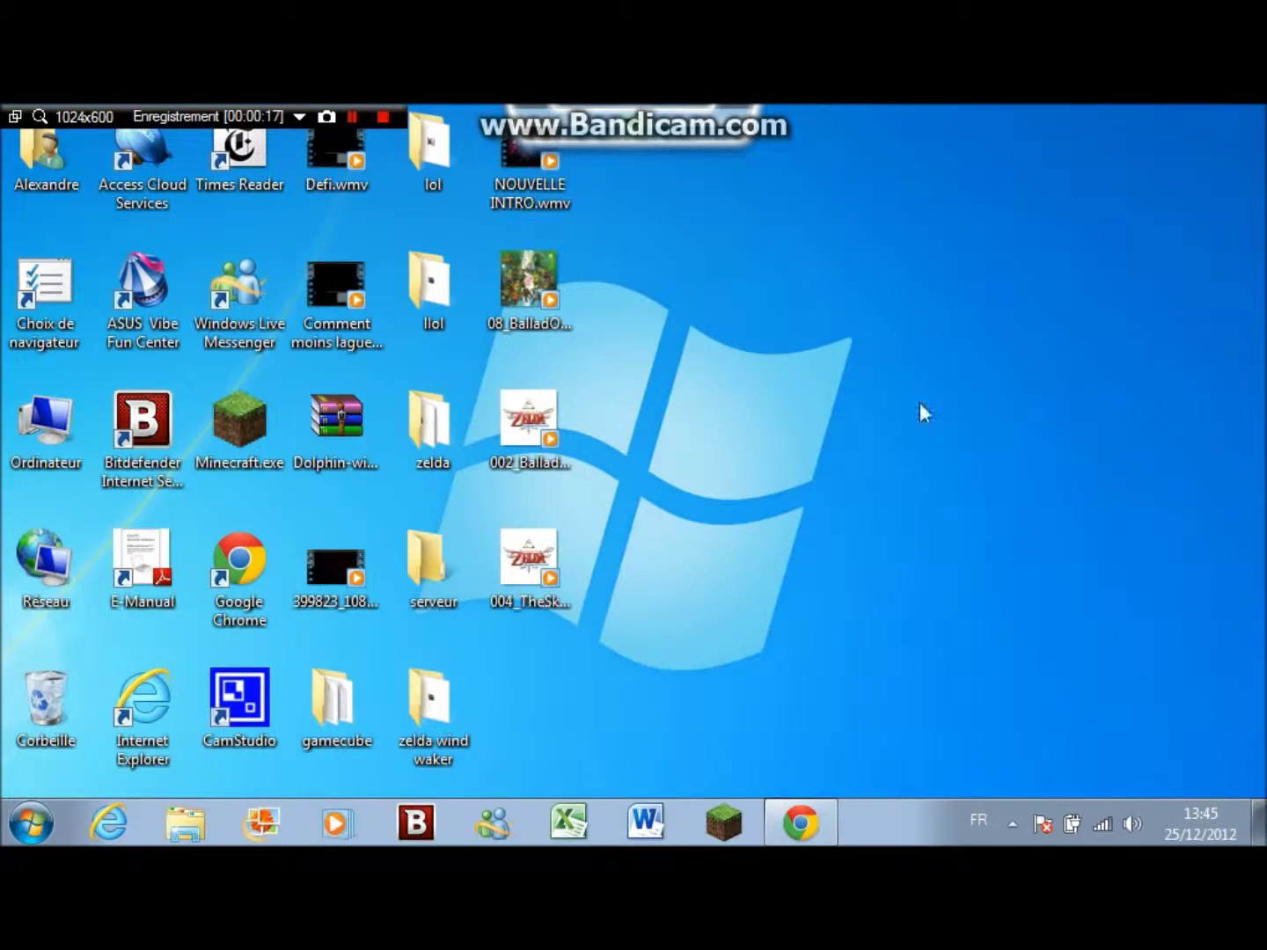
# Step: Switch to Chrome, search Google for "minecraft" and open the official minecraft.net site
pyautogui.moveTo(789, 844)
pyautogui.click(774, 732)
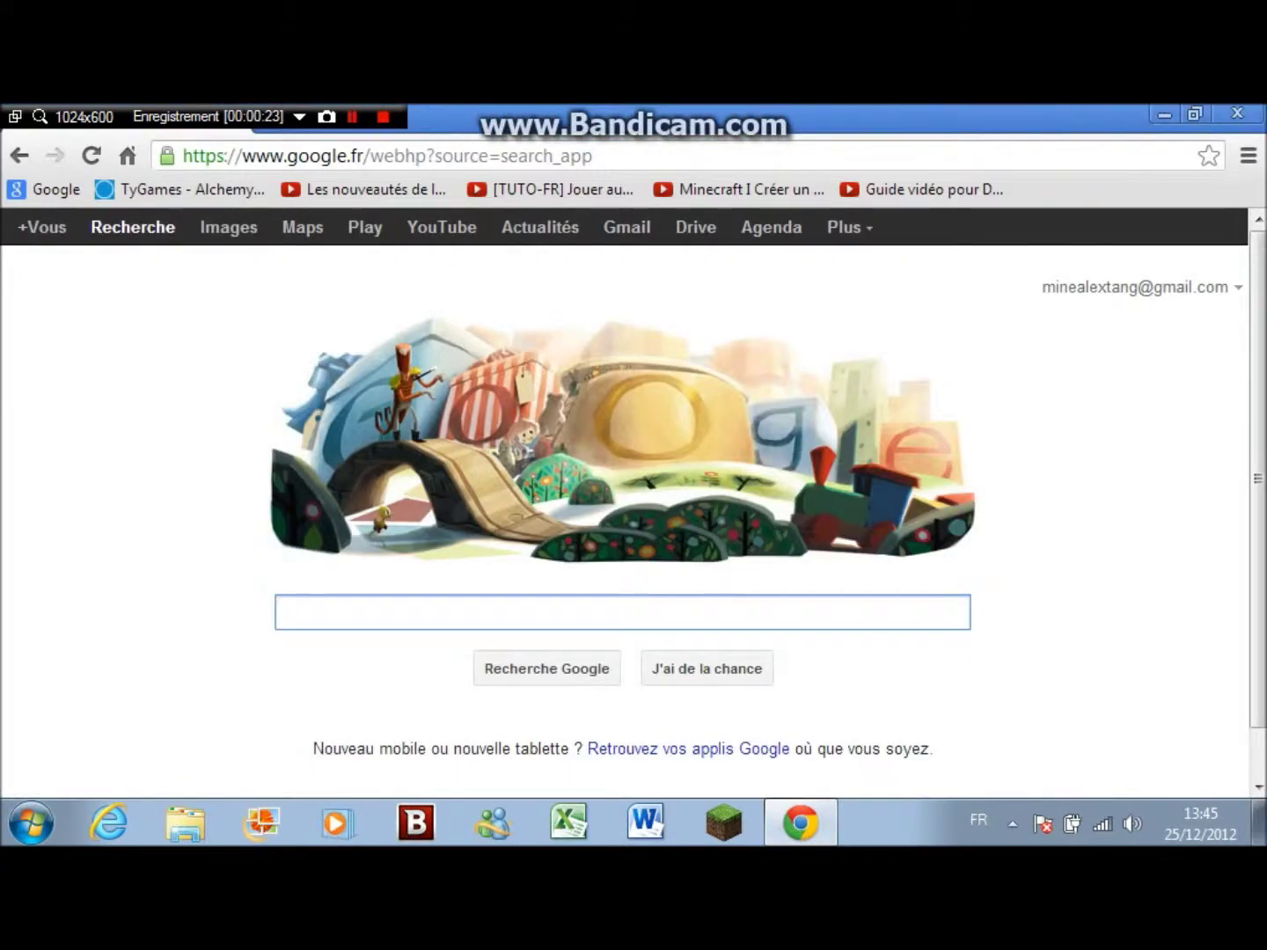
pyautogui.write('minecraft')
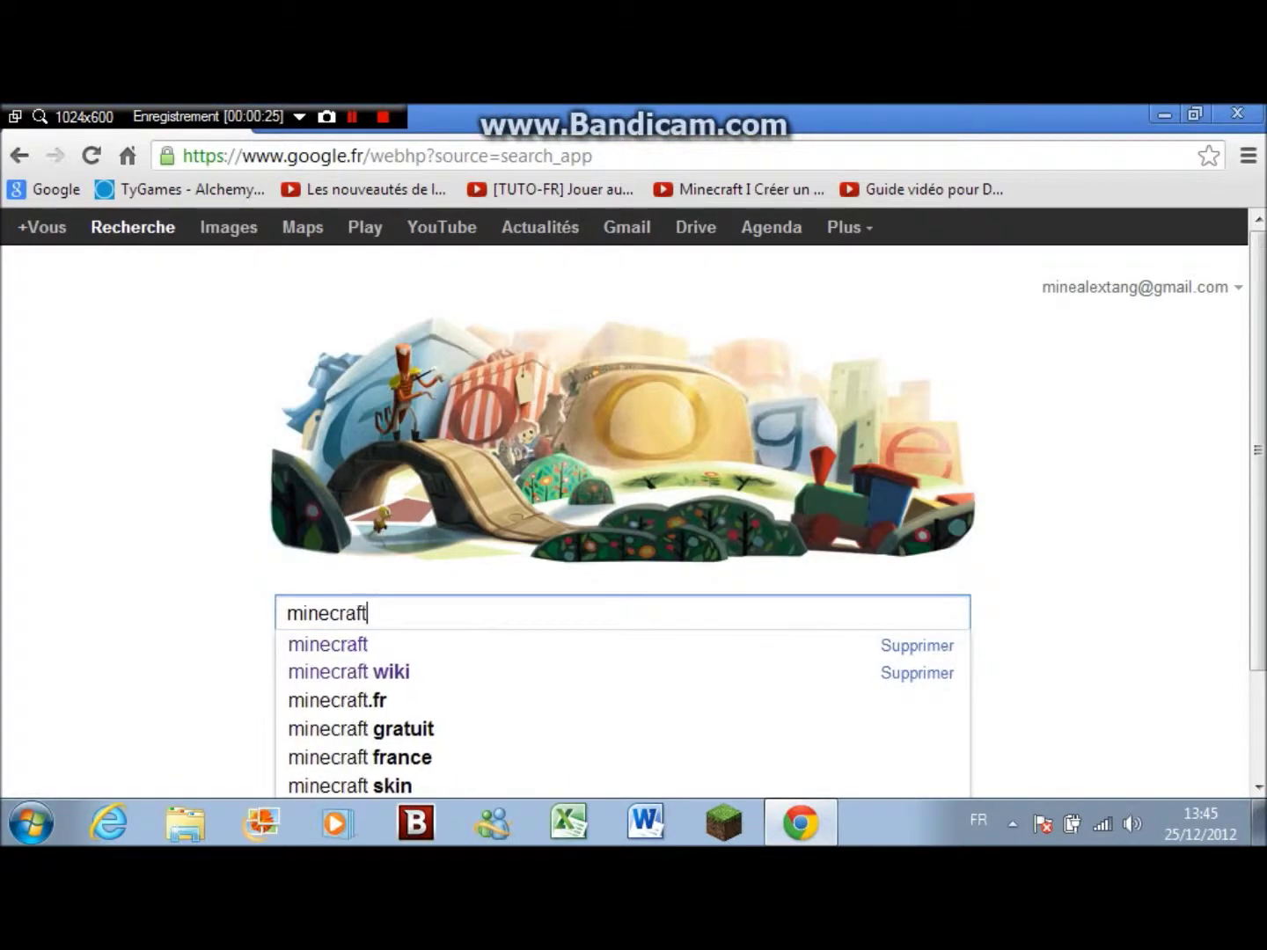
pyautogui.click(528, 644)
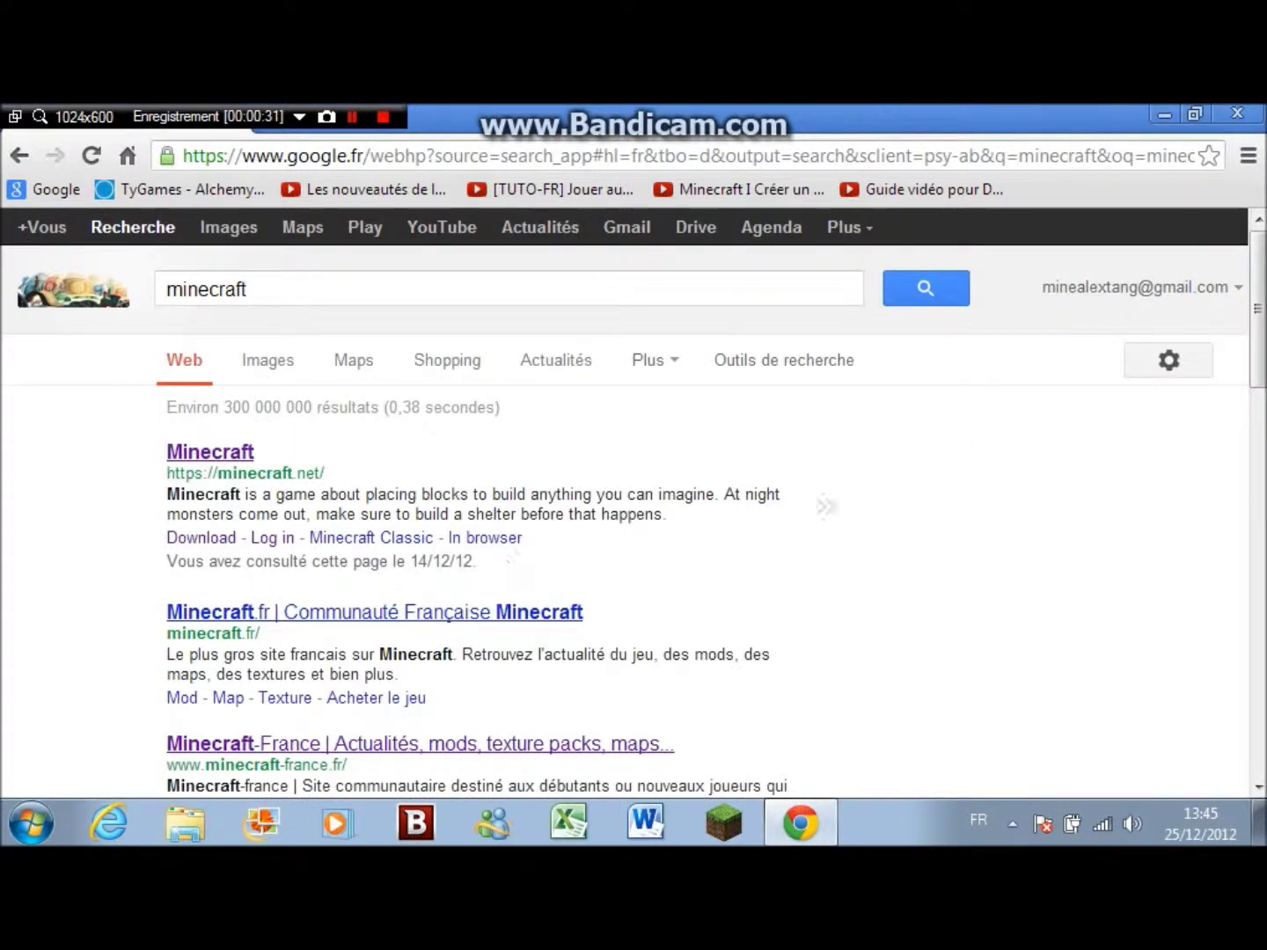
pyautogui.click(209, 454)
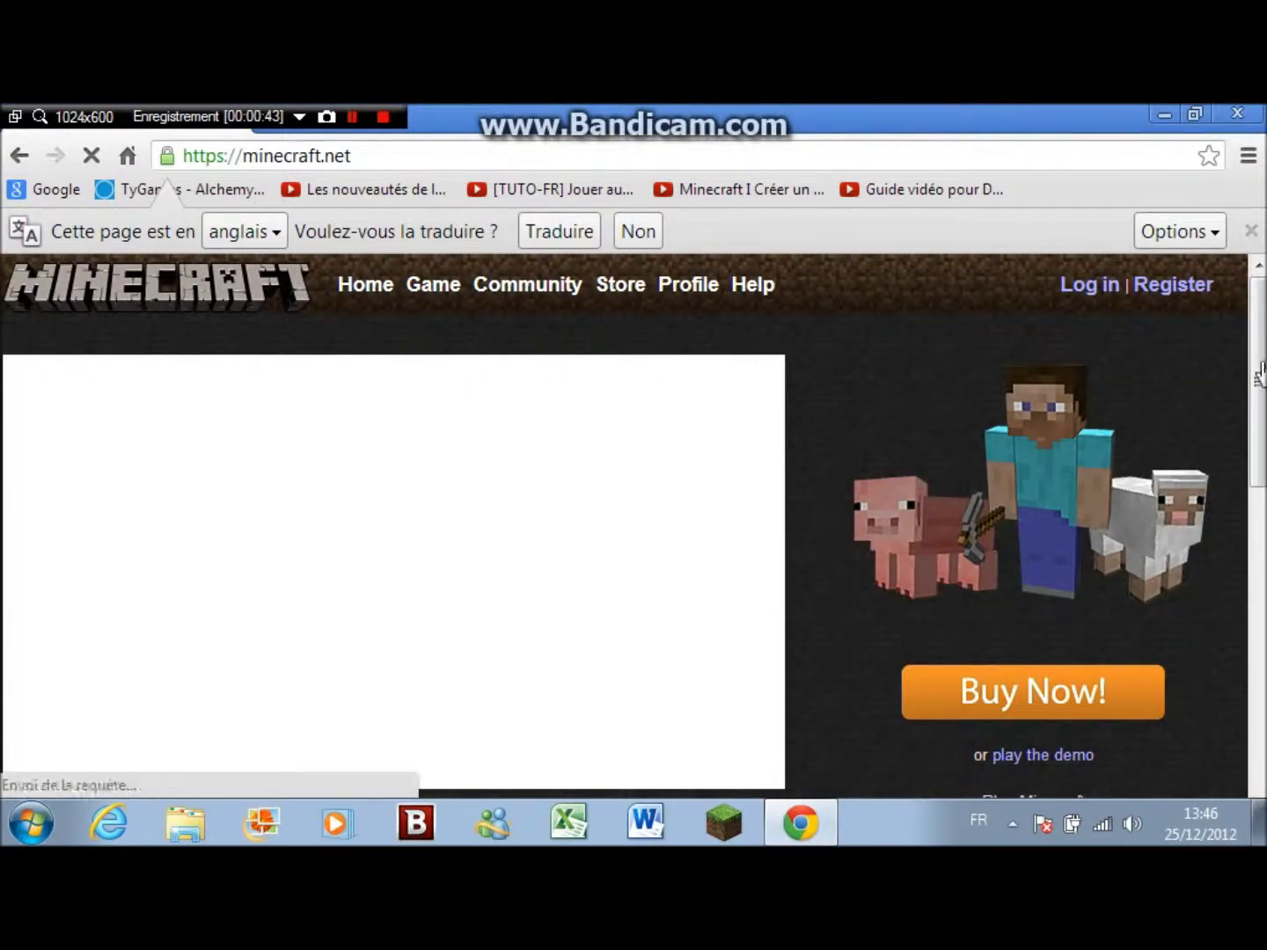
# Step: Open the Minecraft download page from the Play Minecraft links on the minecraft.net home page
pyautogui.scroll(-1, 1259, 369)
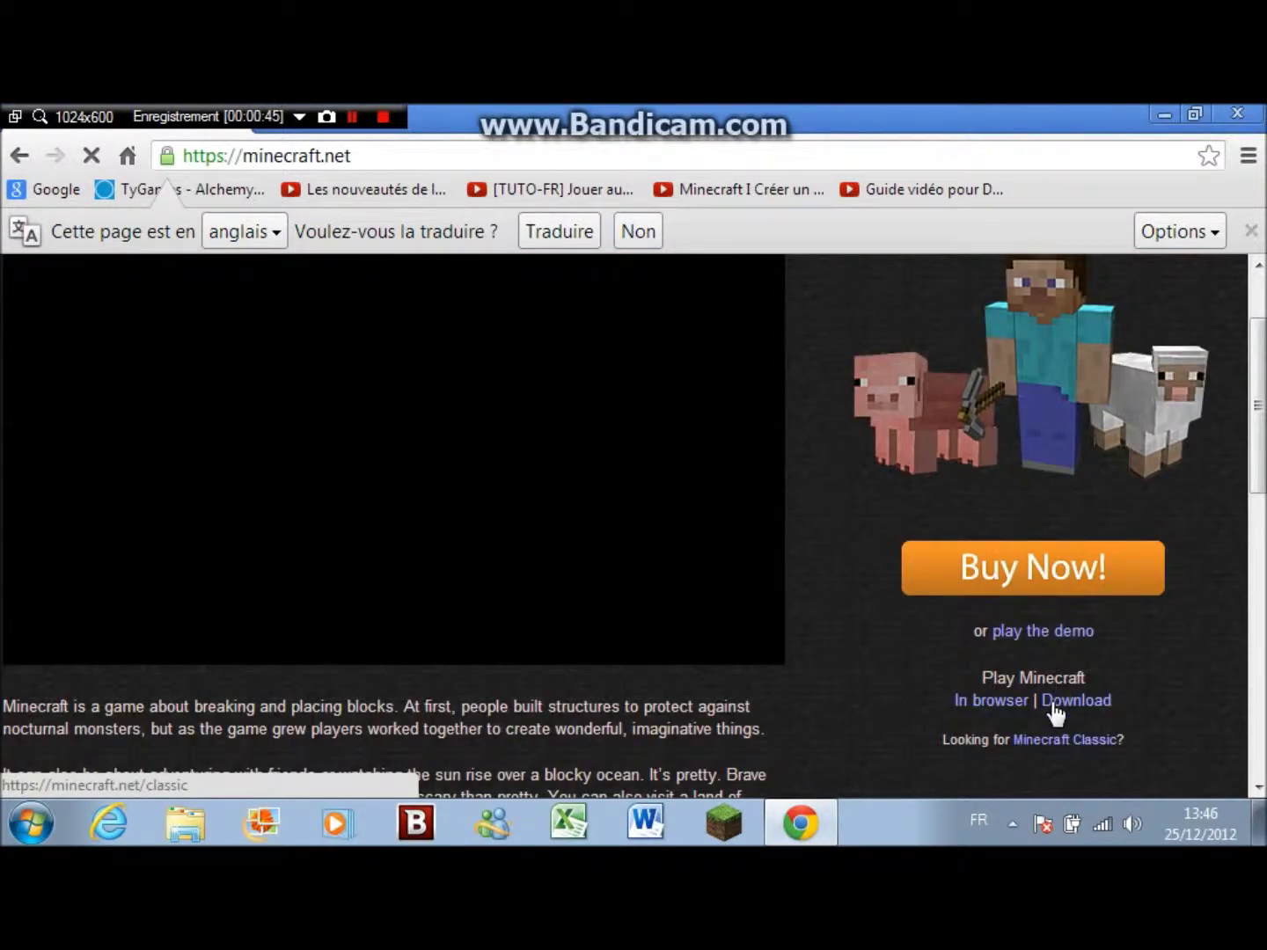
pyautogui.scroll(-1, 1054, 714)
pyautogui.click(1054, 623)
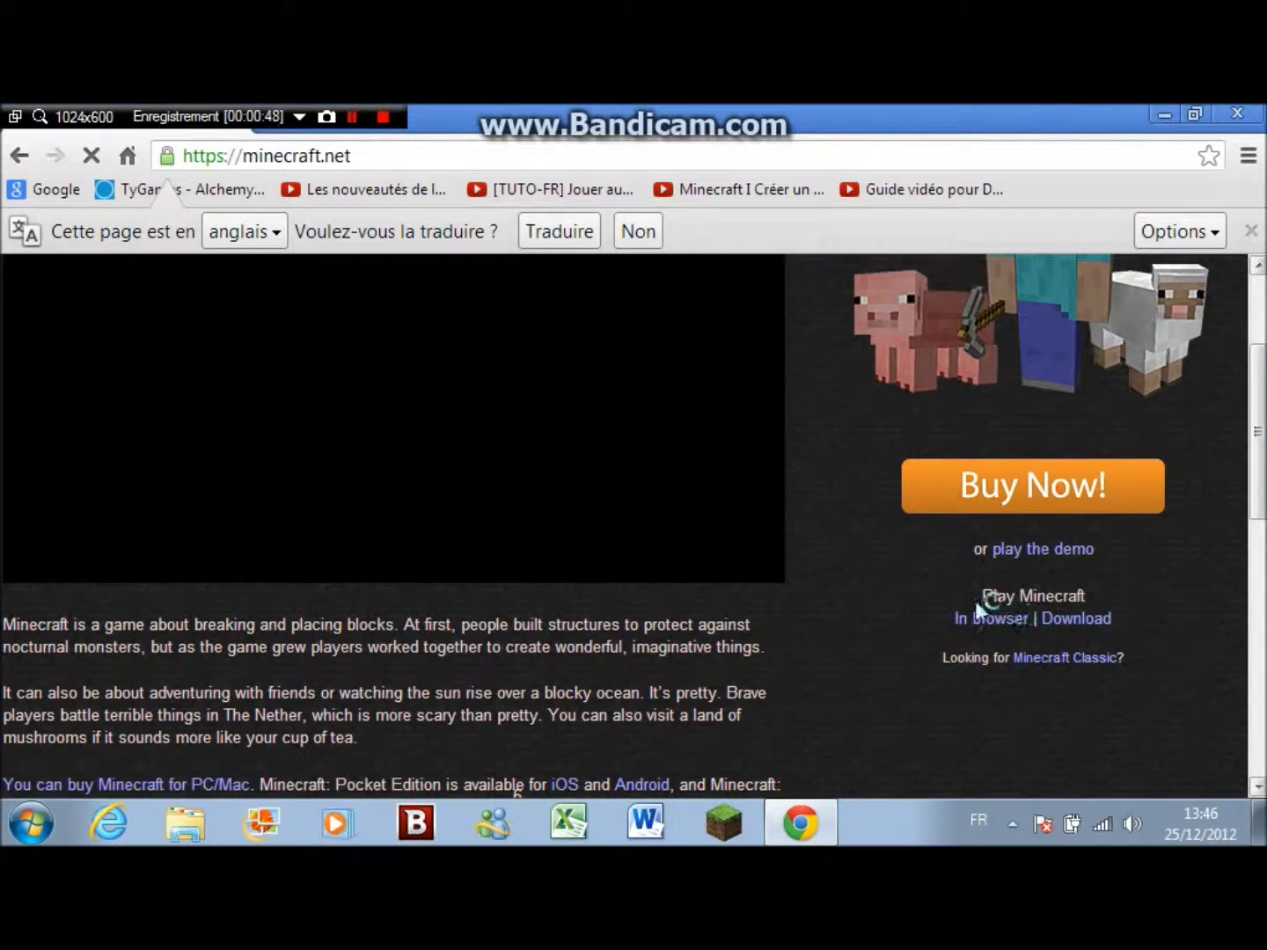
pyautogui.click(1065, 618)
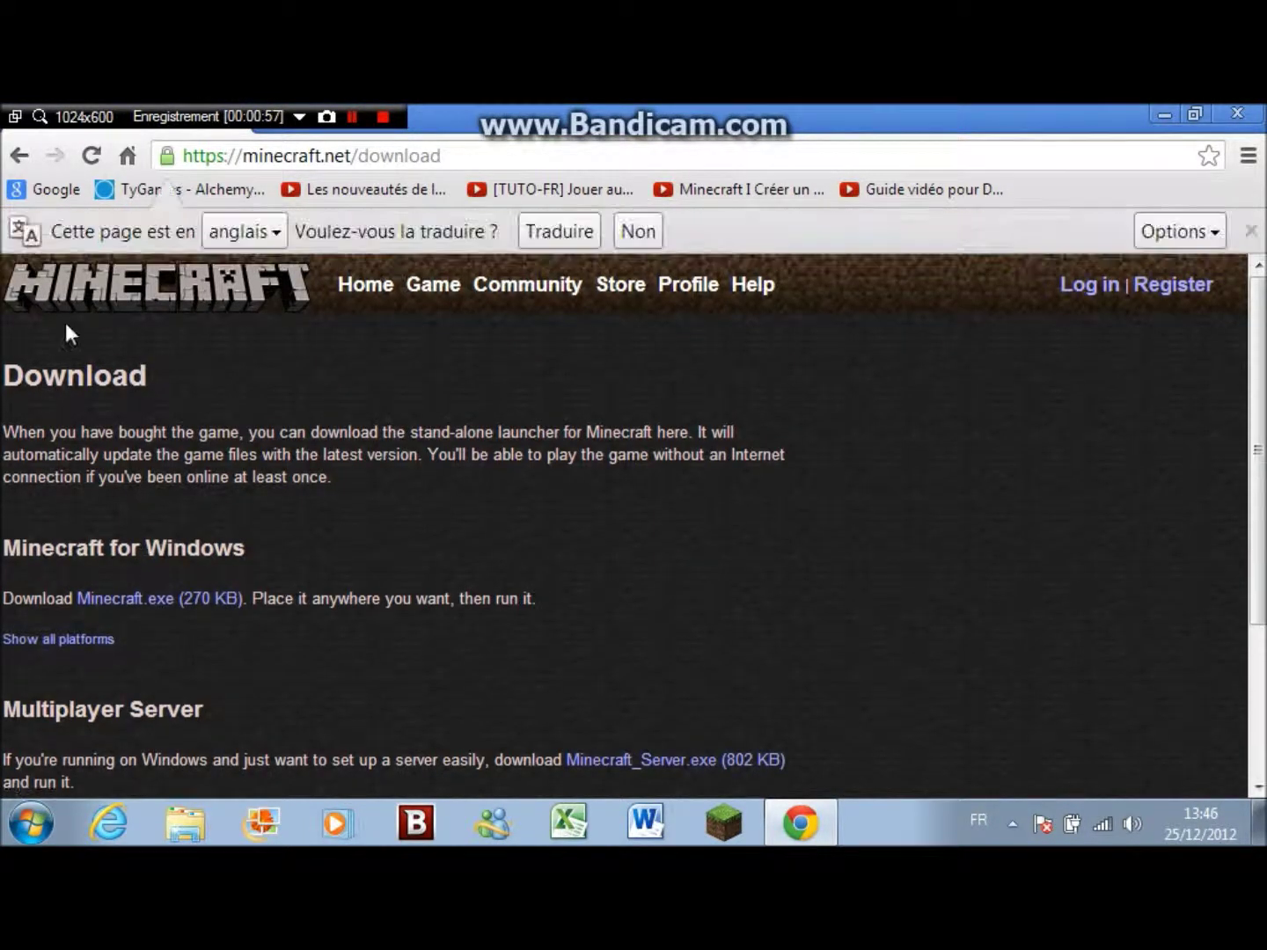
# Step: Download Minecraft_Server.exe from the Multiplayer Server section of the download page
pyautogui.scroll(-2, 88, 475)
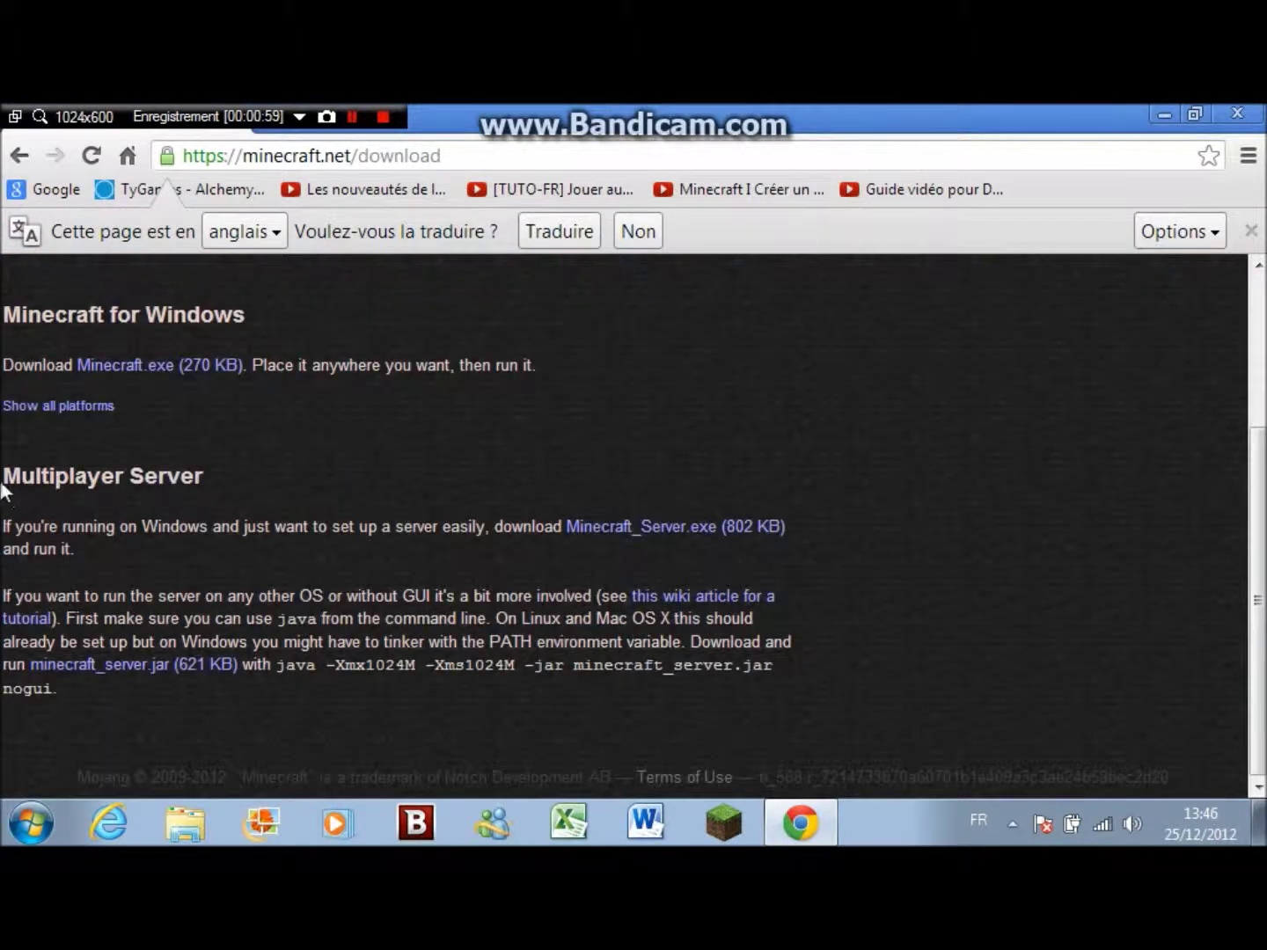
pyautogui.moveTo(18, 486); pyautogui.dragTo(232, 476)
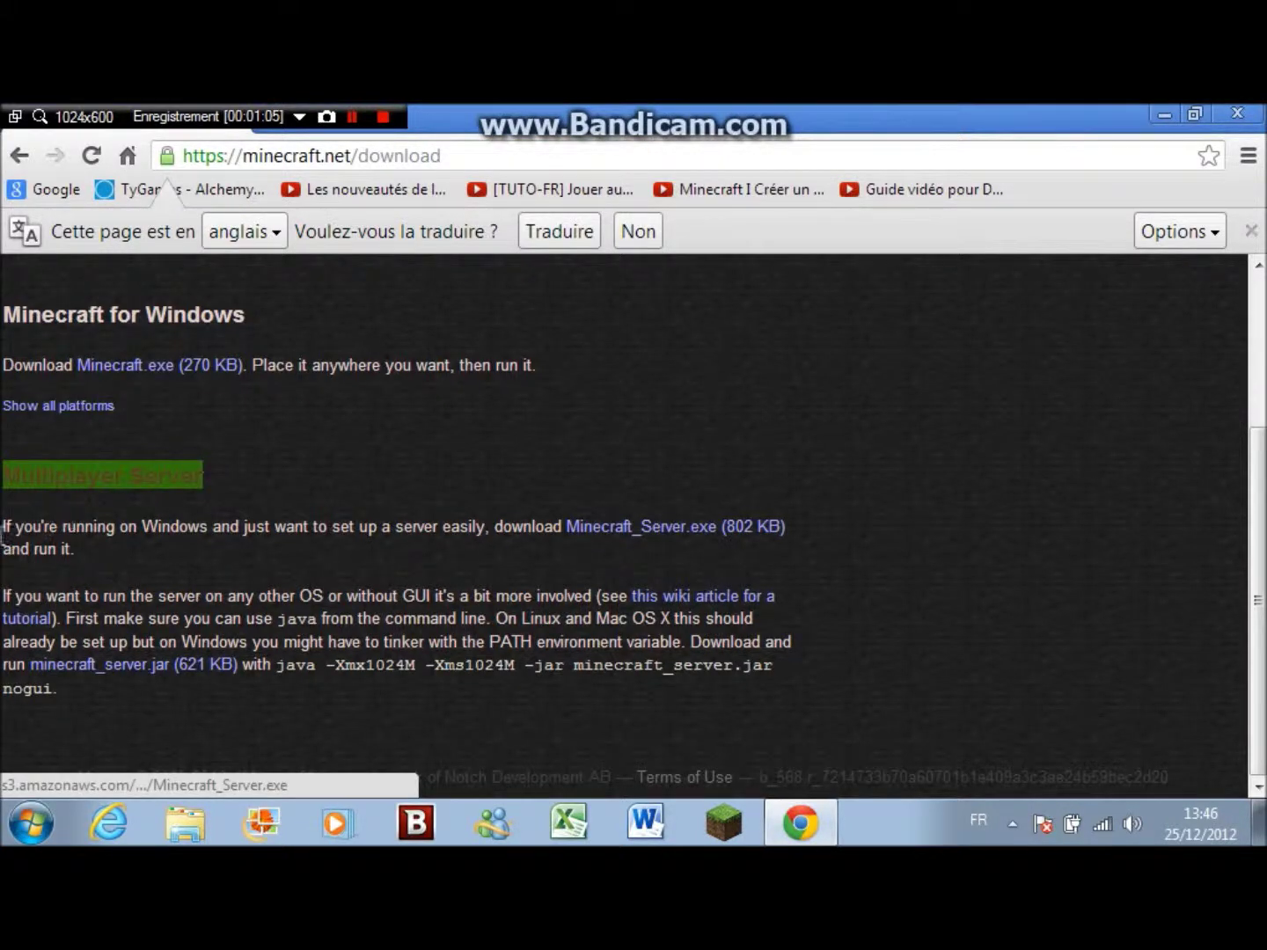
pyautogui.click(603, 538)
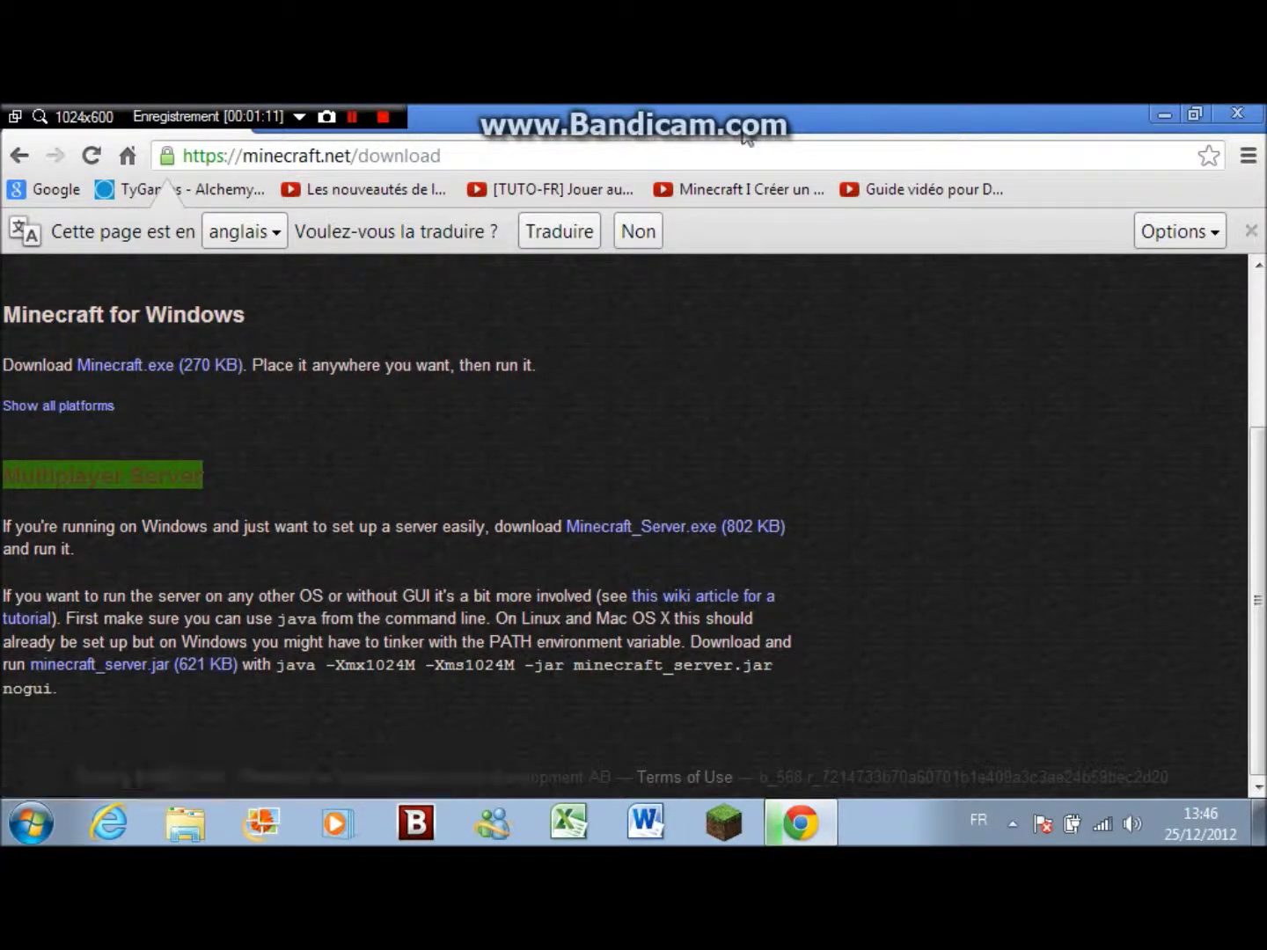
# Step: Show the browser's downloads beside the desktop, put Minecraft_Server (1).exe into the serveur folder, and close the browser
pyautogui.doubleClick(915, 119)
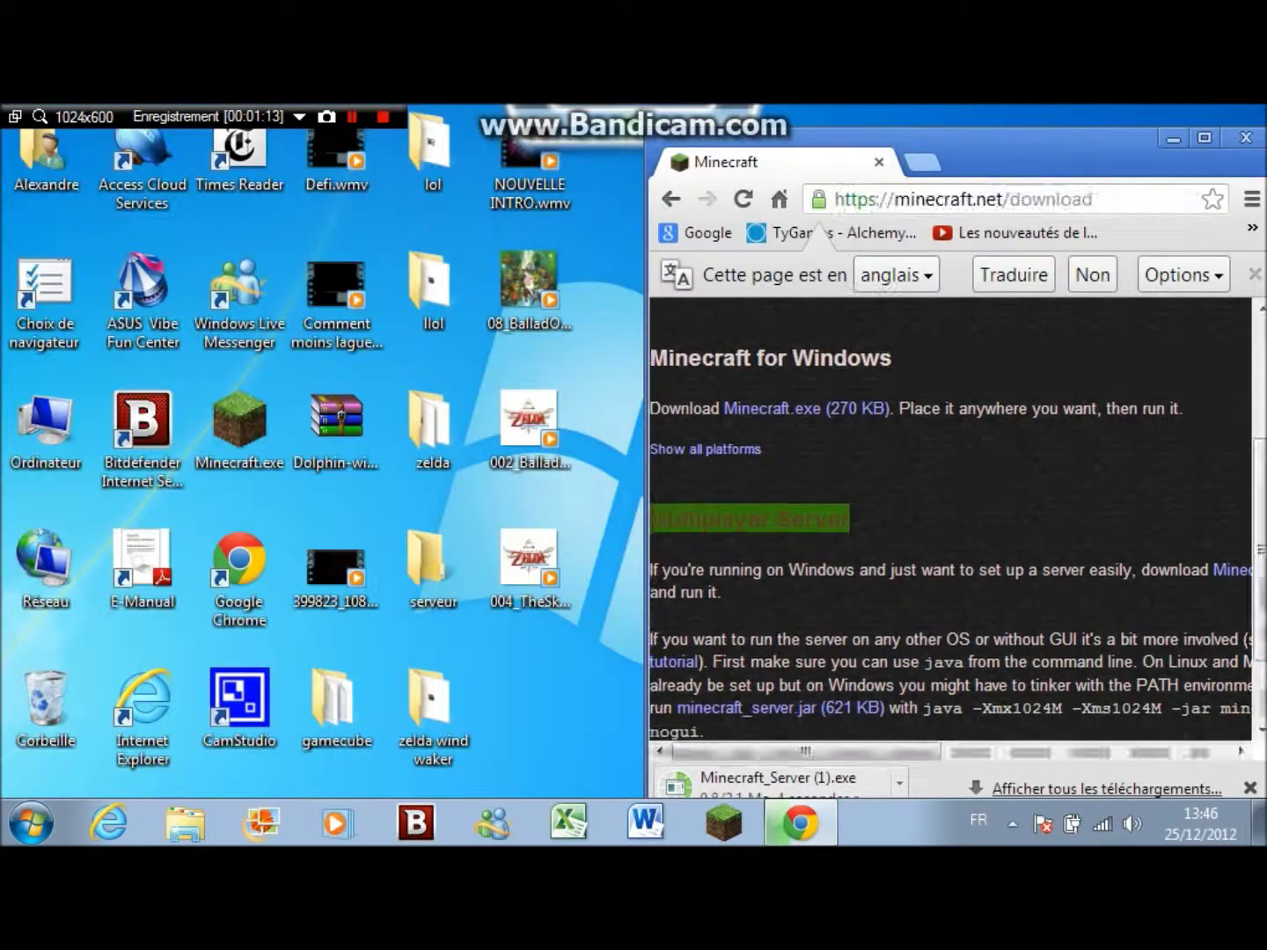
pyautogui.click(1034, 771)
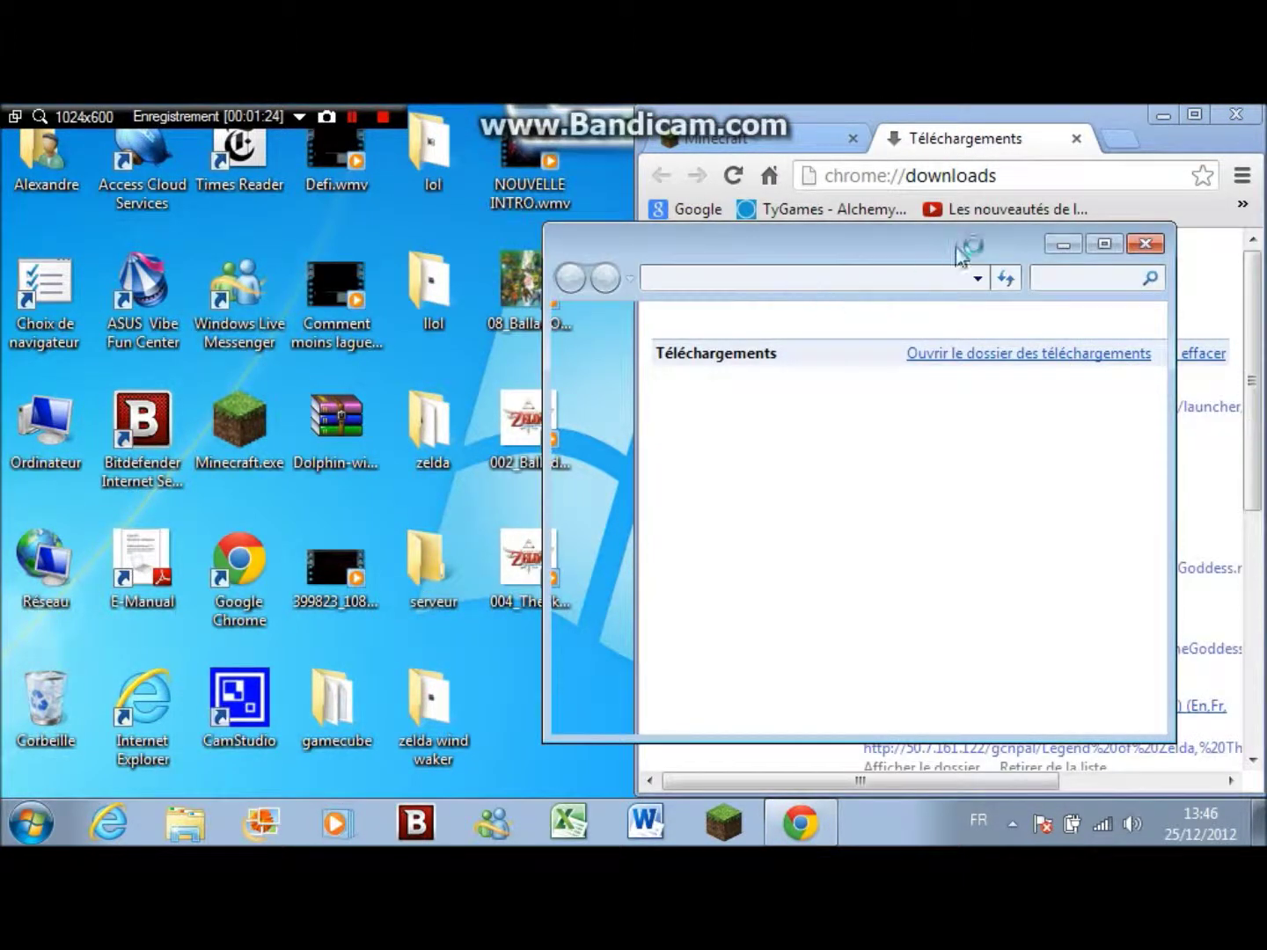
pyautogui.click(1140, 247)
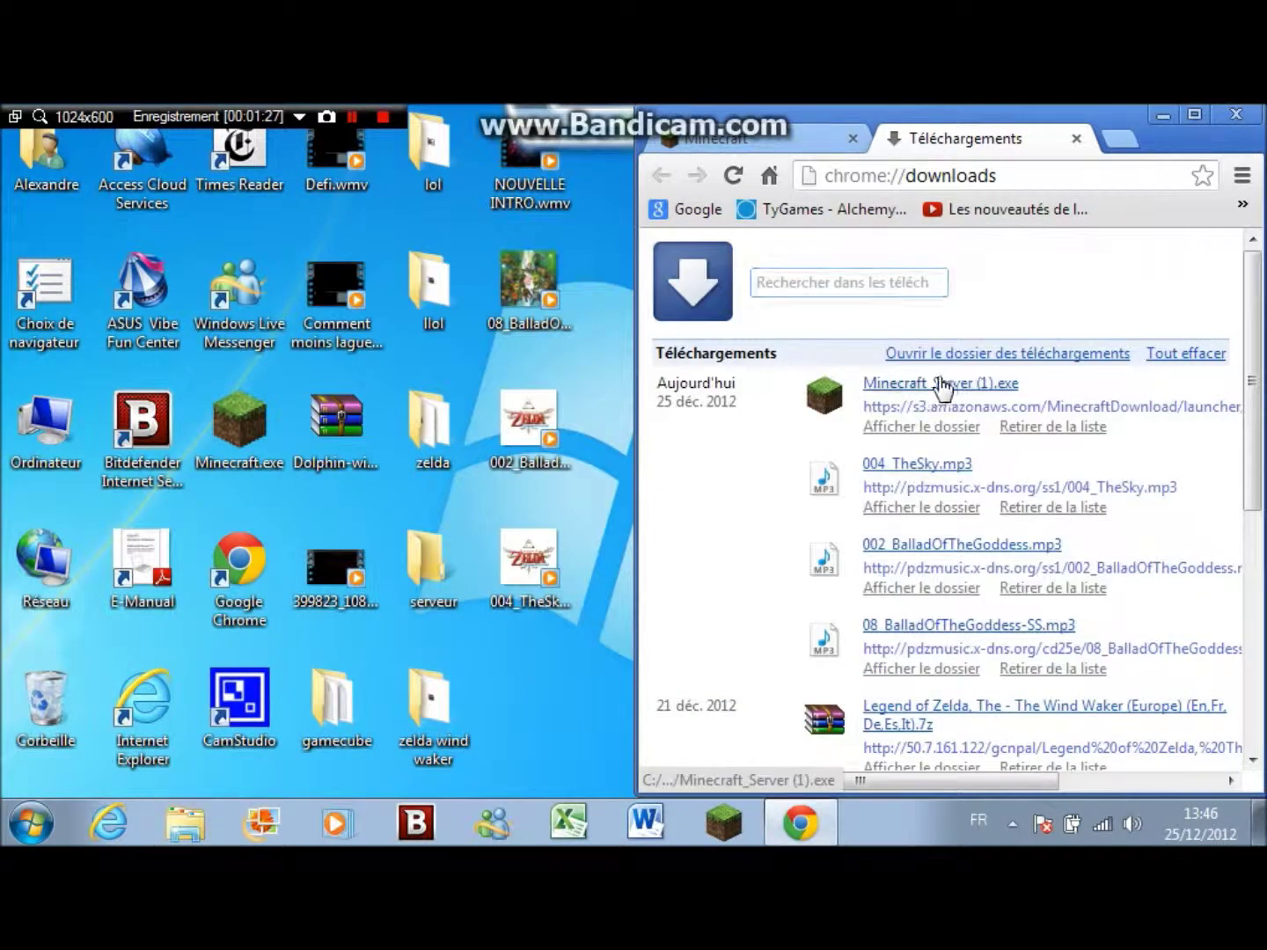
pyautogui.click(431, 574)
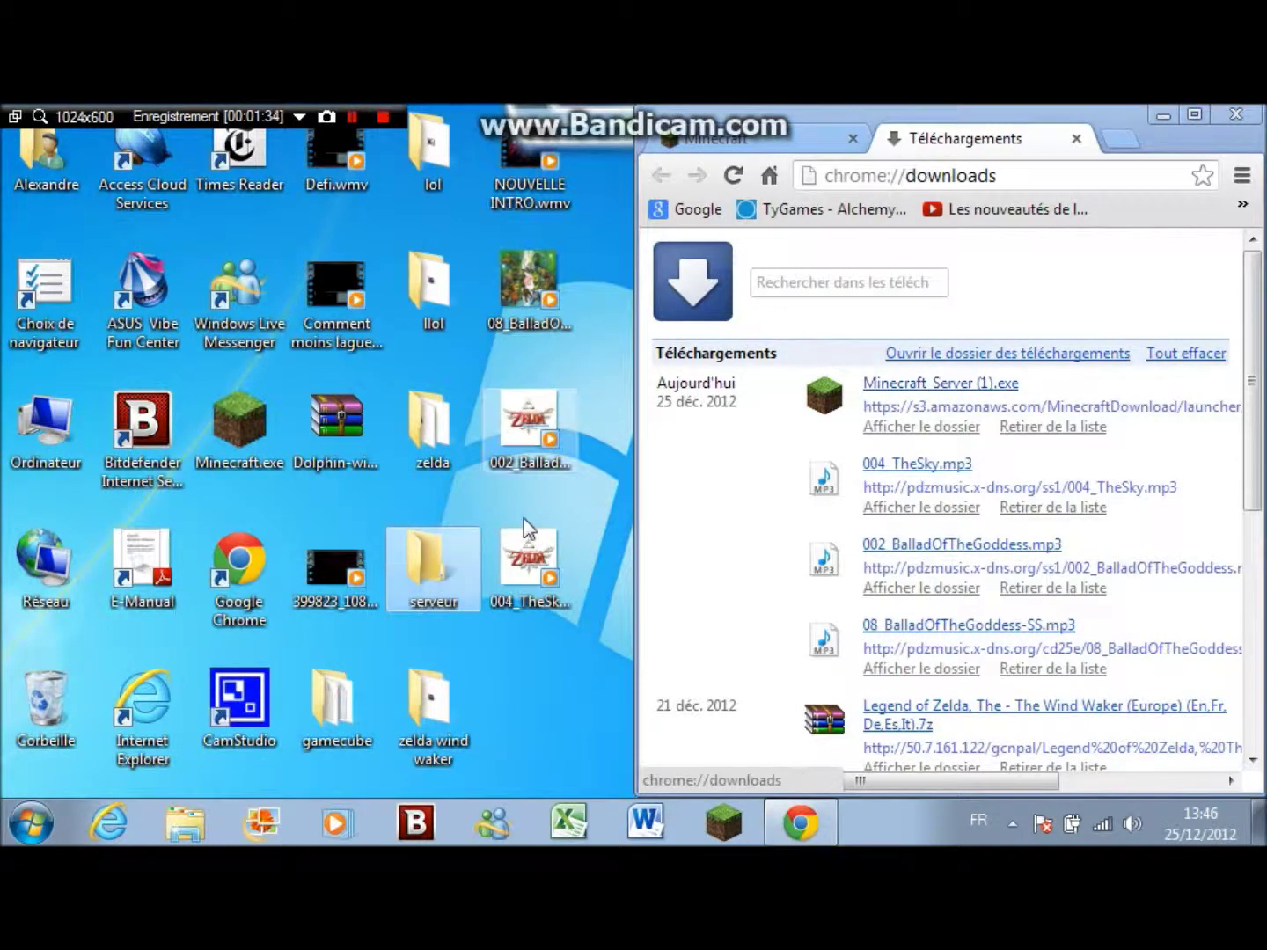
pyautogui.click(1236, 115)
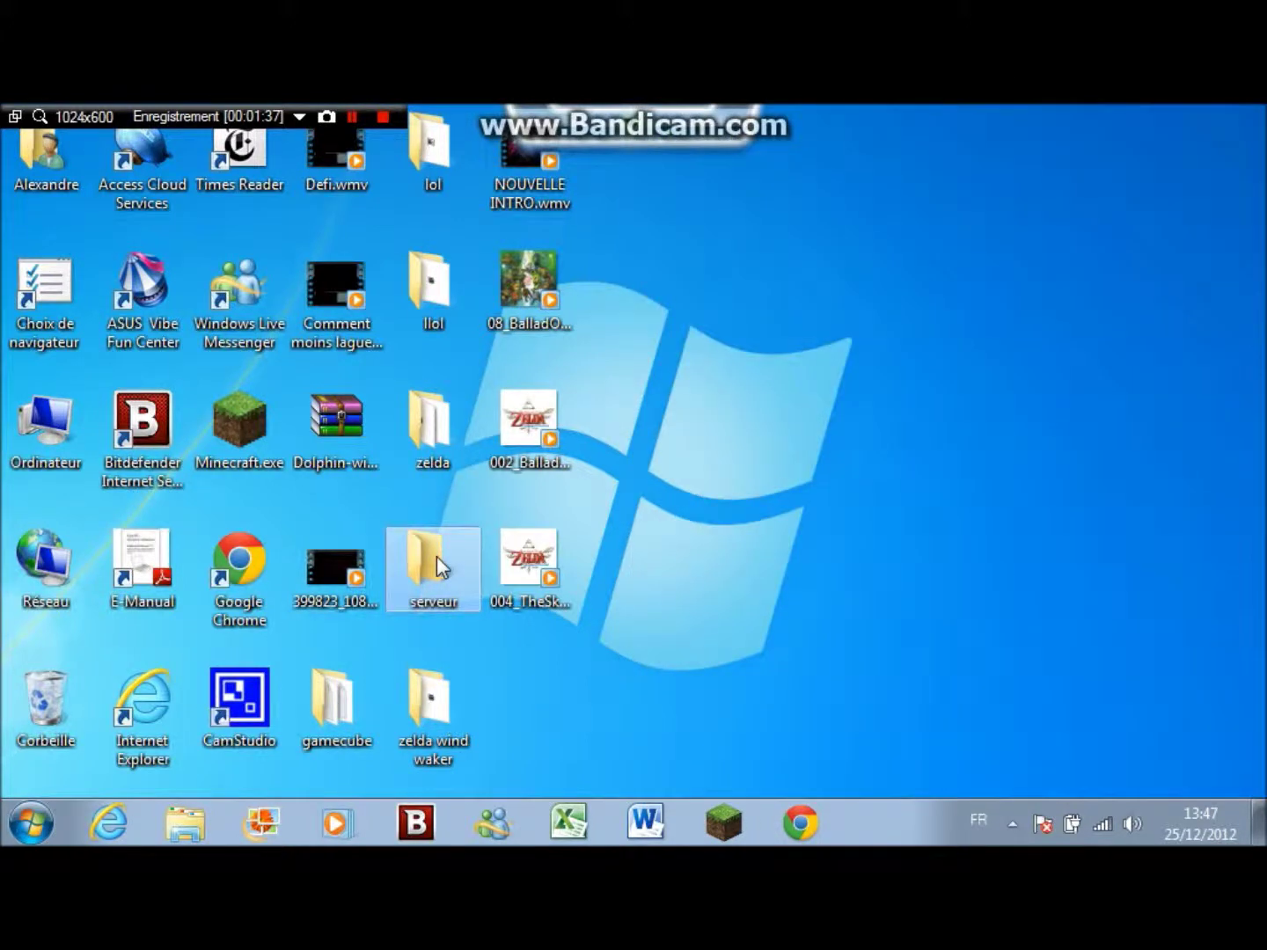
# Step: Open the serveur folder on the desktop and run Minecraft_Server (1).exe, allowing it to start
pyautogui.doubleClick(438, 568)
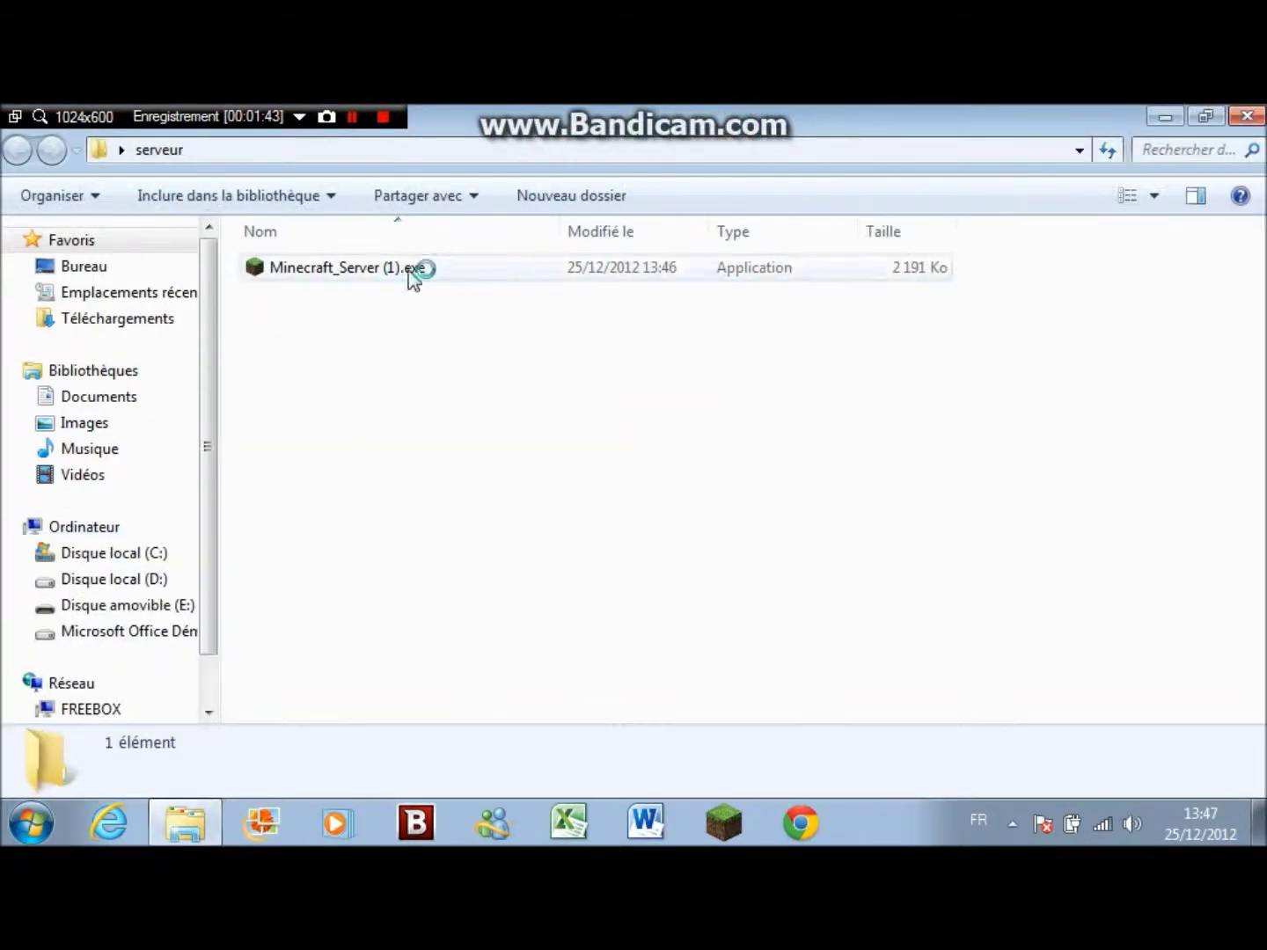
pyautogui.click(409, 275)
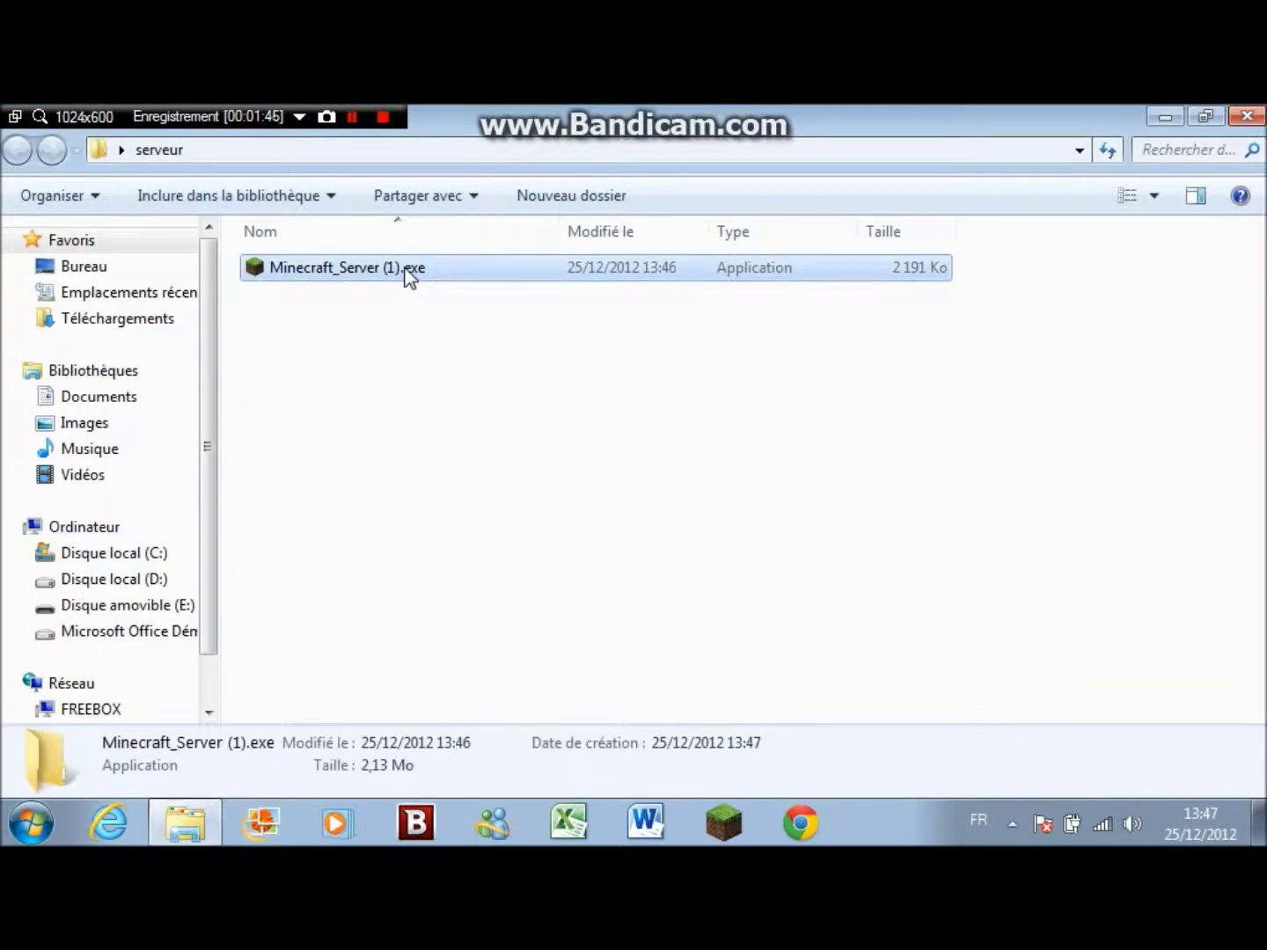
pyautogui.doubleClick(315, 274)
pyautogui.click(725, 475)
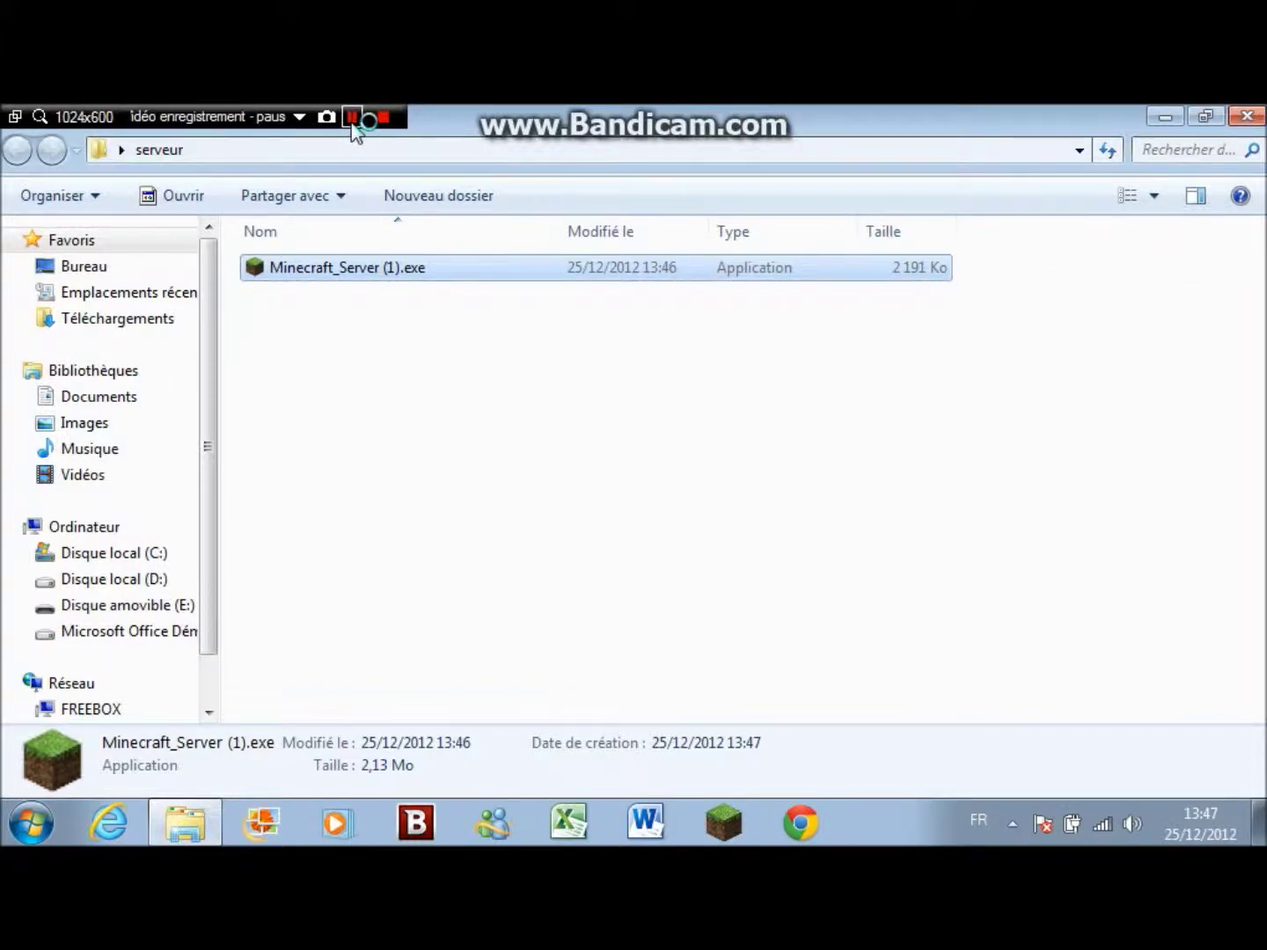
pyautogui.click(352, 122)
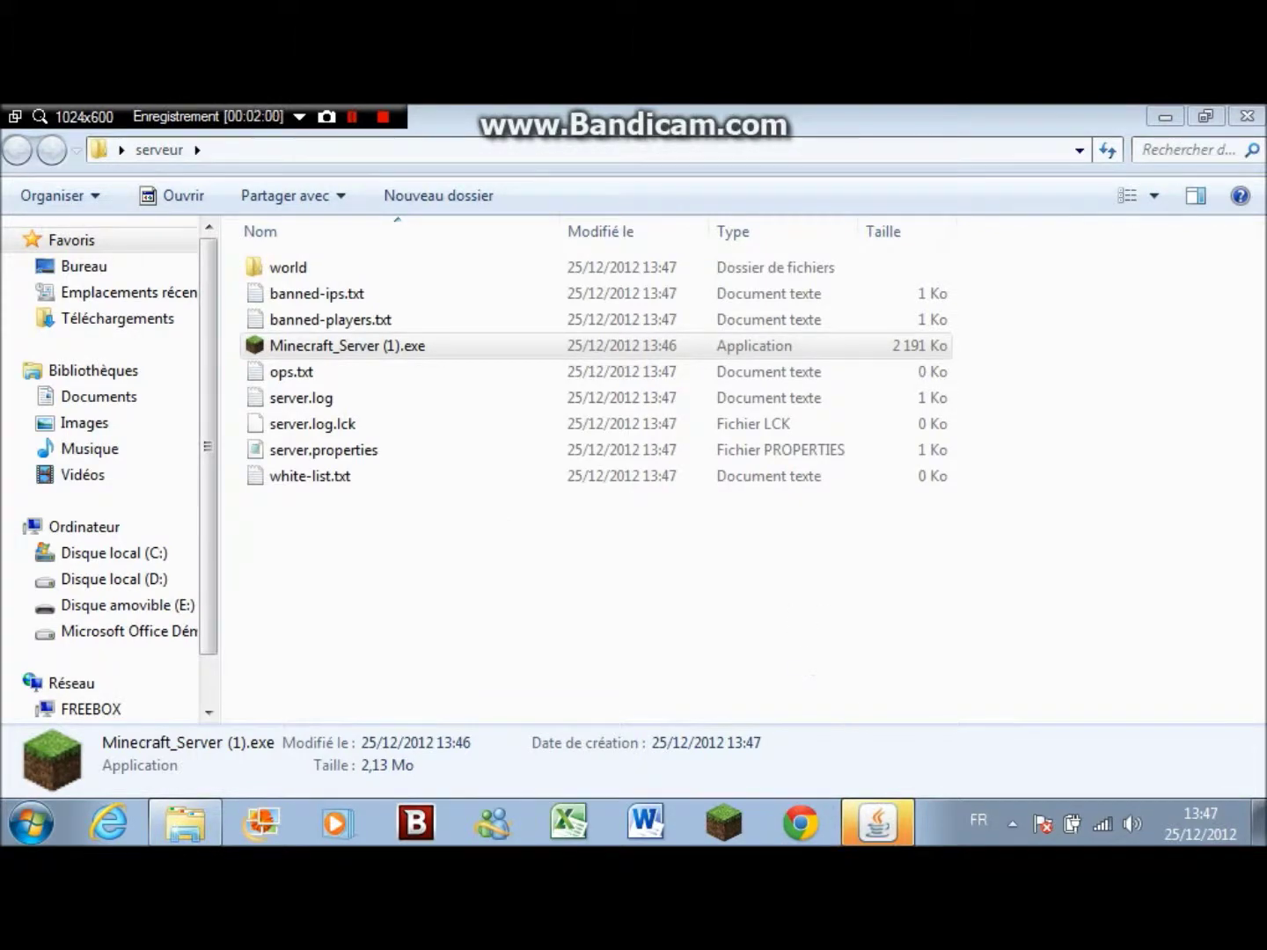
# Step: Bring the Minecraft server window to the front and maximize it while the spawn area is prepared
pyautogui.click(877, 827)
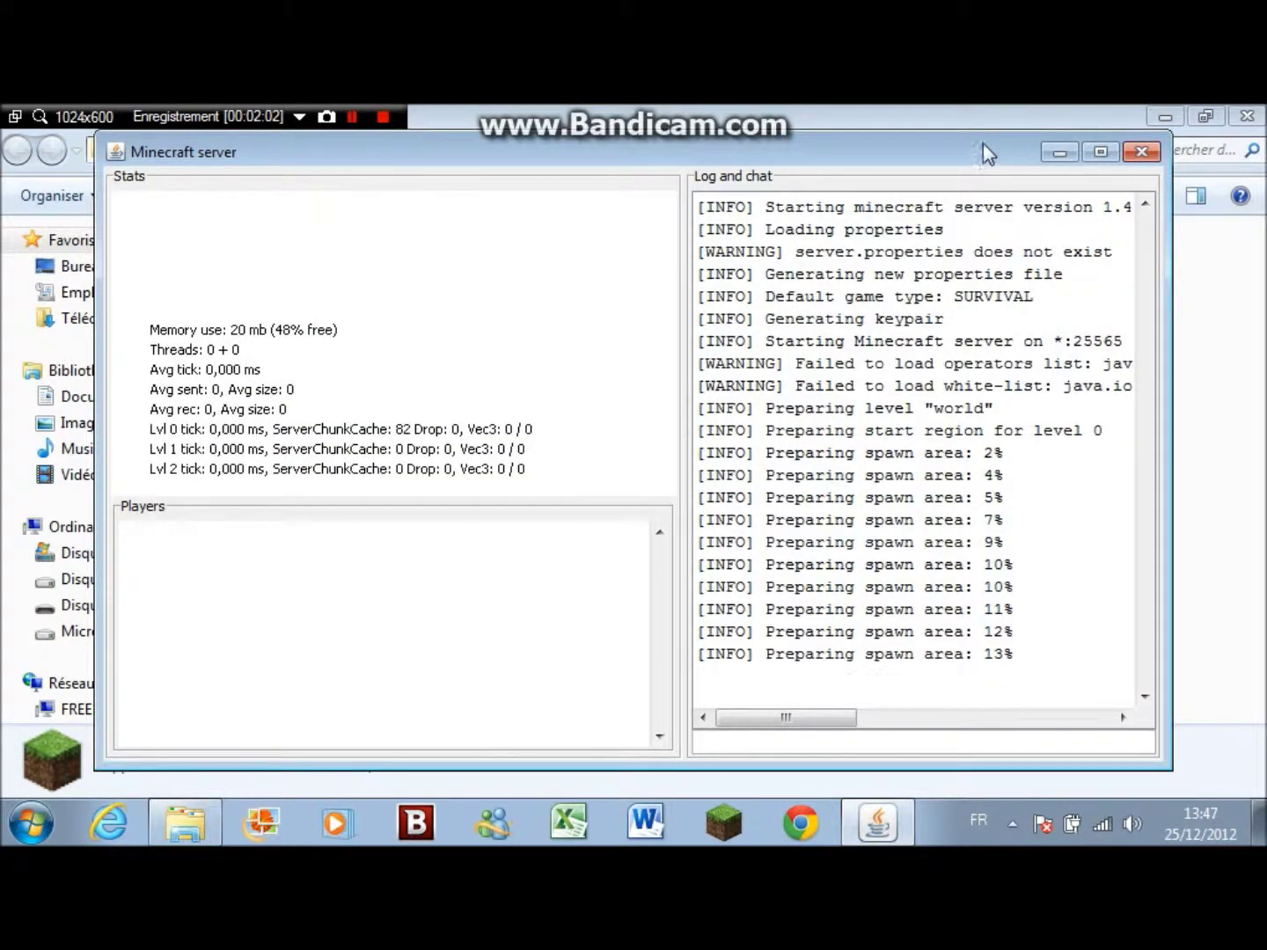
pyautogui.moveTo(950, 150); pyautogui.dragTo(843, 112)
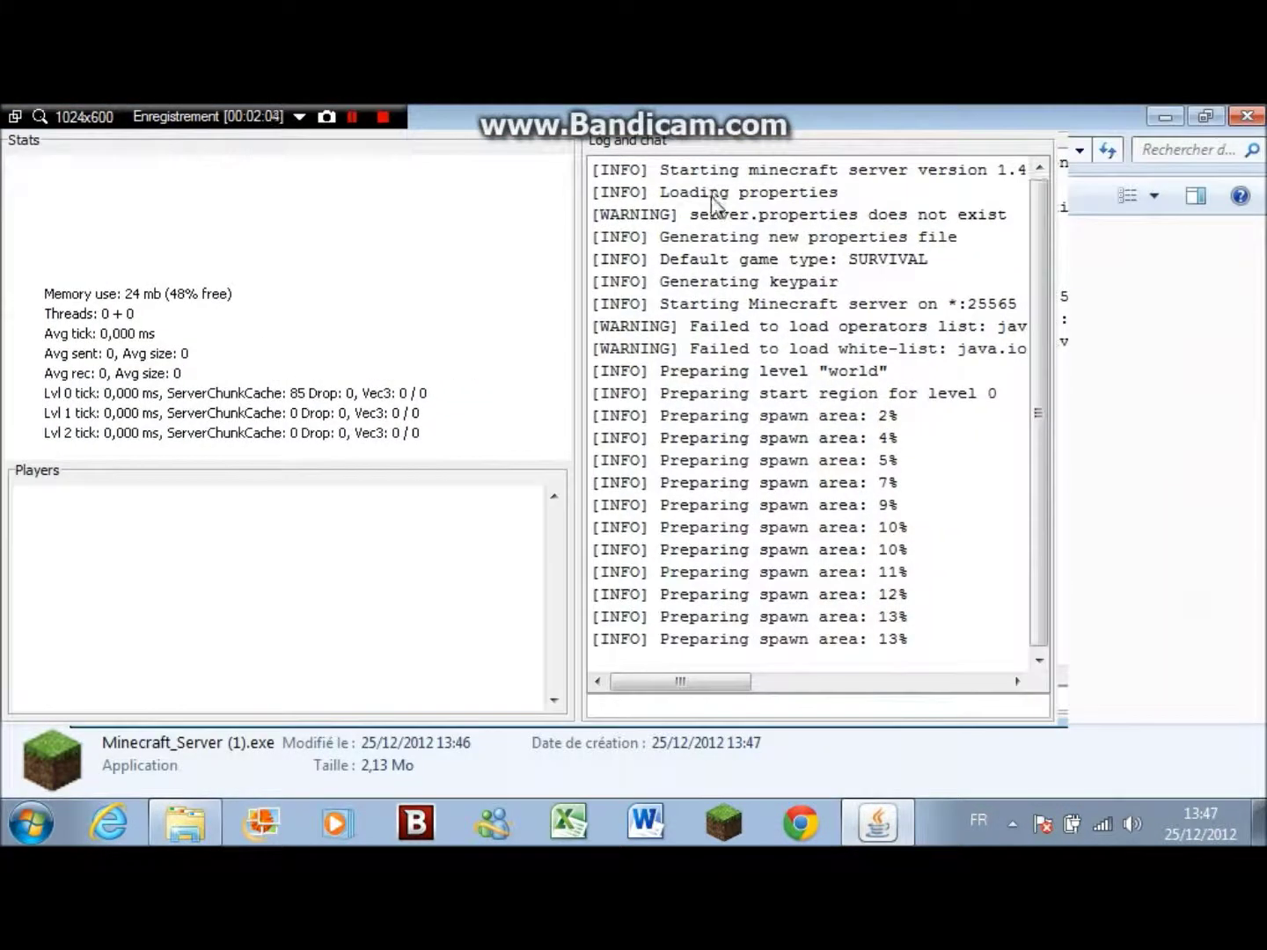
pyautogui.press('super+Up')
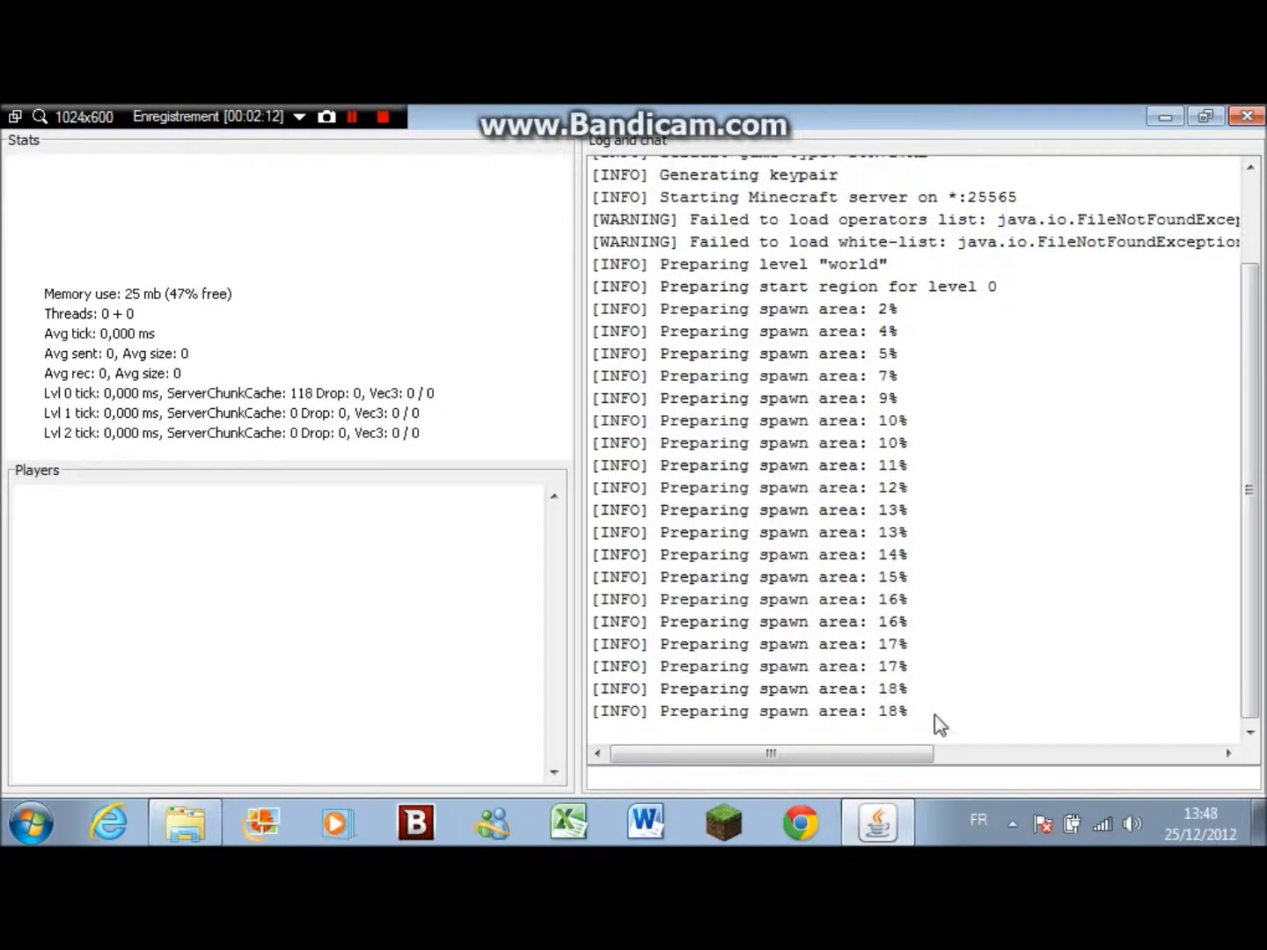
pyautogui.click(352, 118)
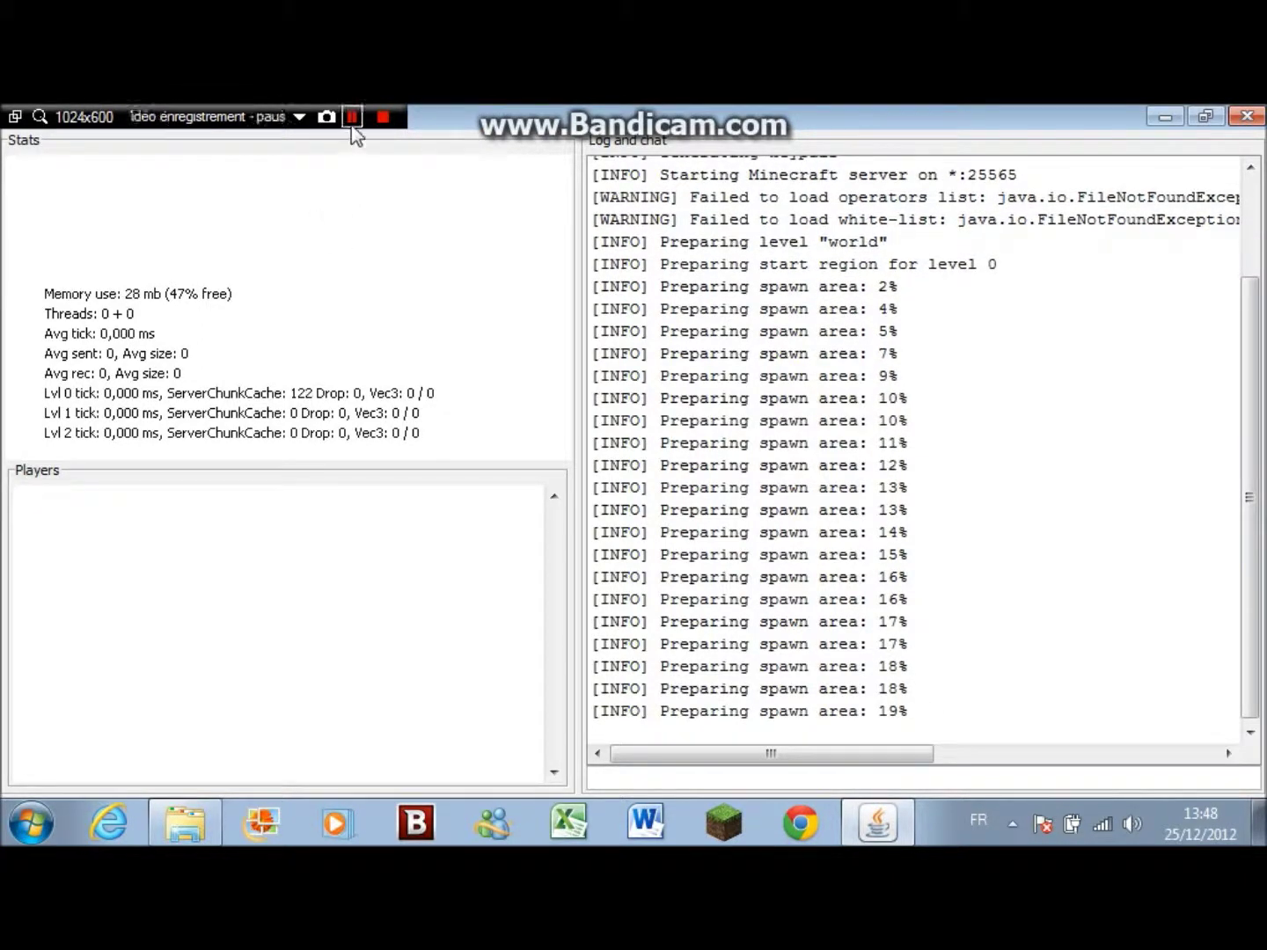
pyautogui.click(353, 118)
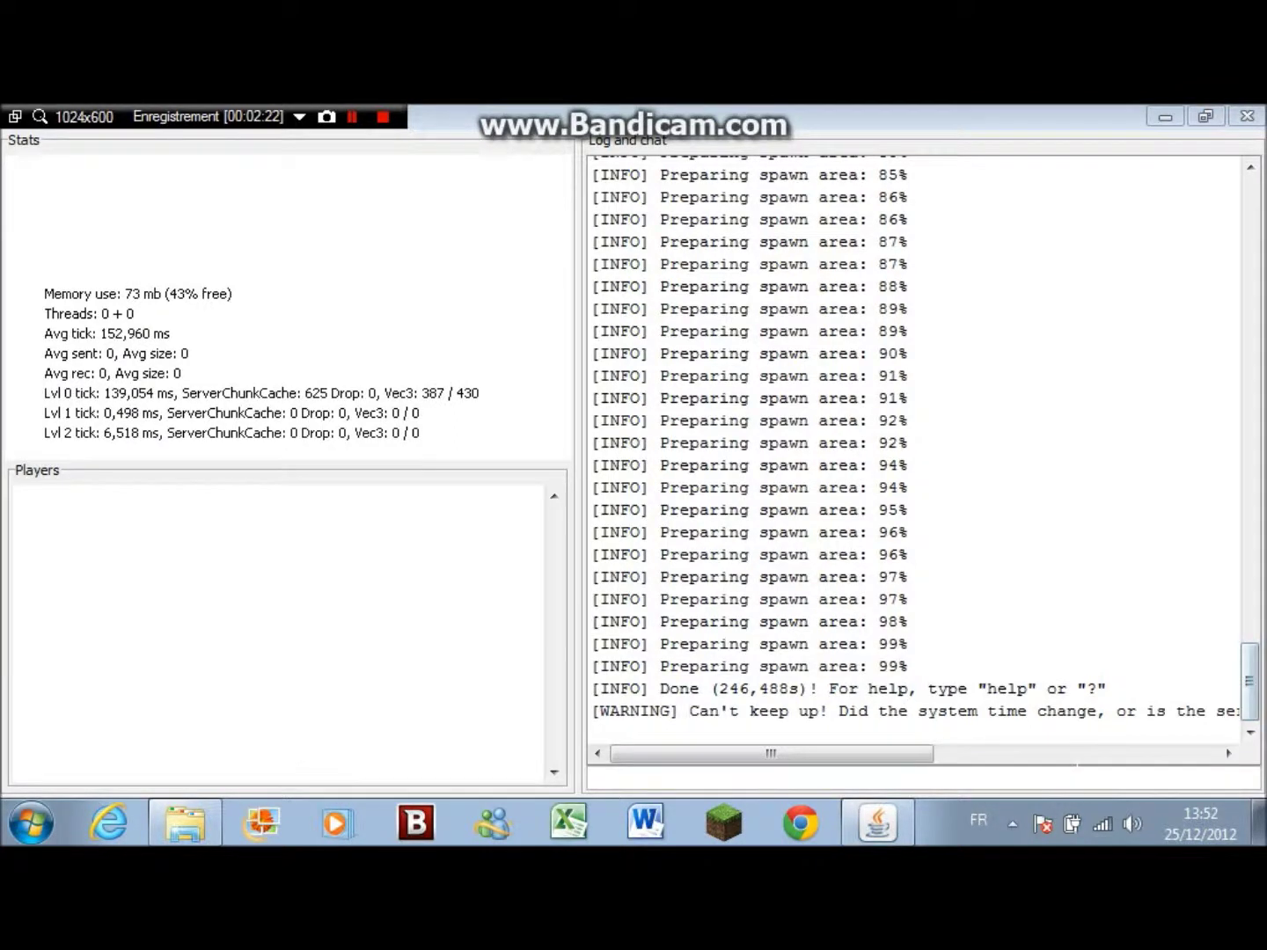
# Step: Shut down the Minecraft server by entering the "stop" command in its console
pyautogui.click(591, 778)
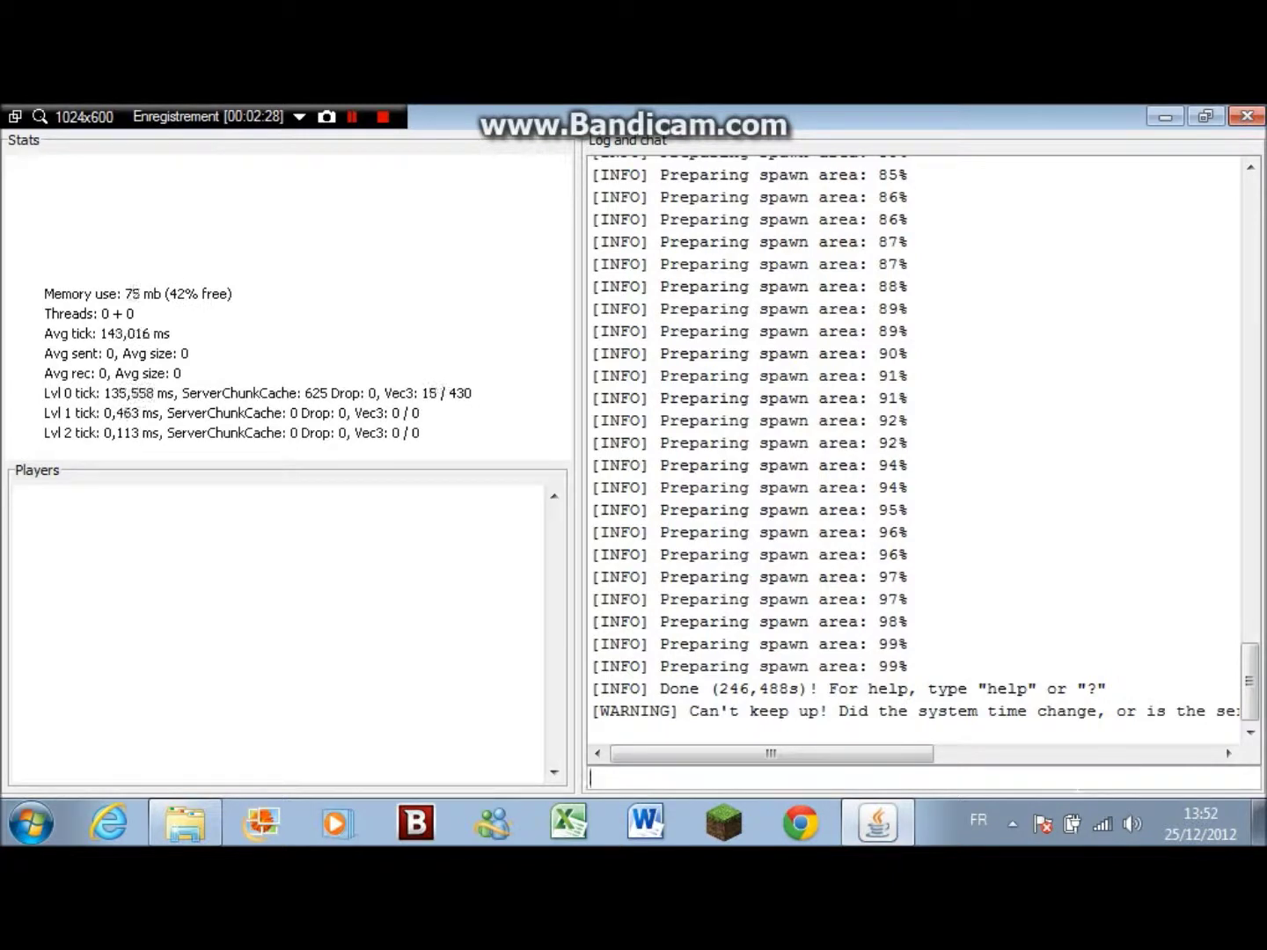
pyautogui.write('stop')
pyautogui.press('Return')
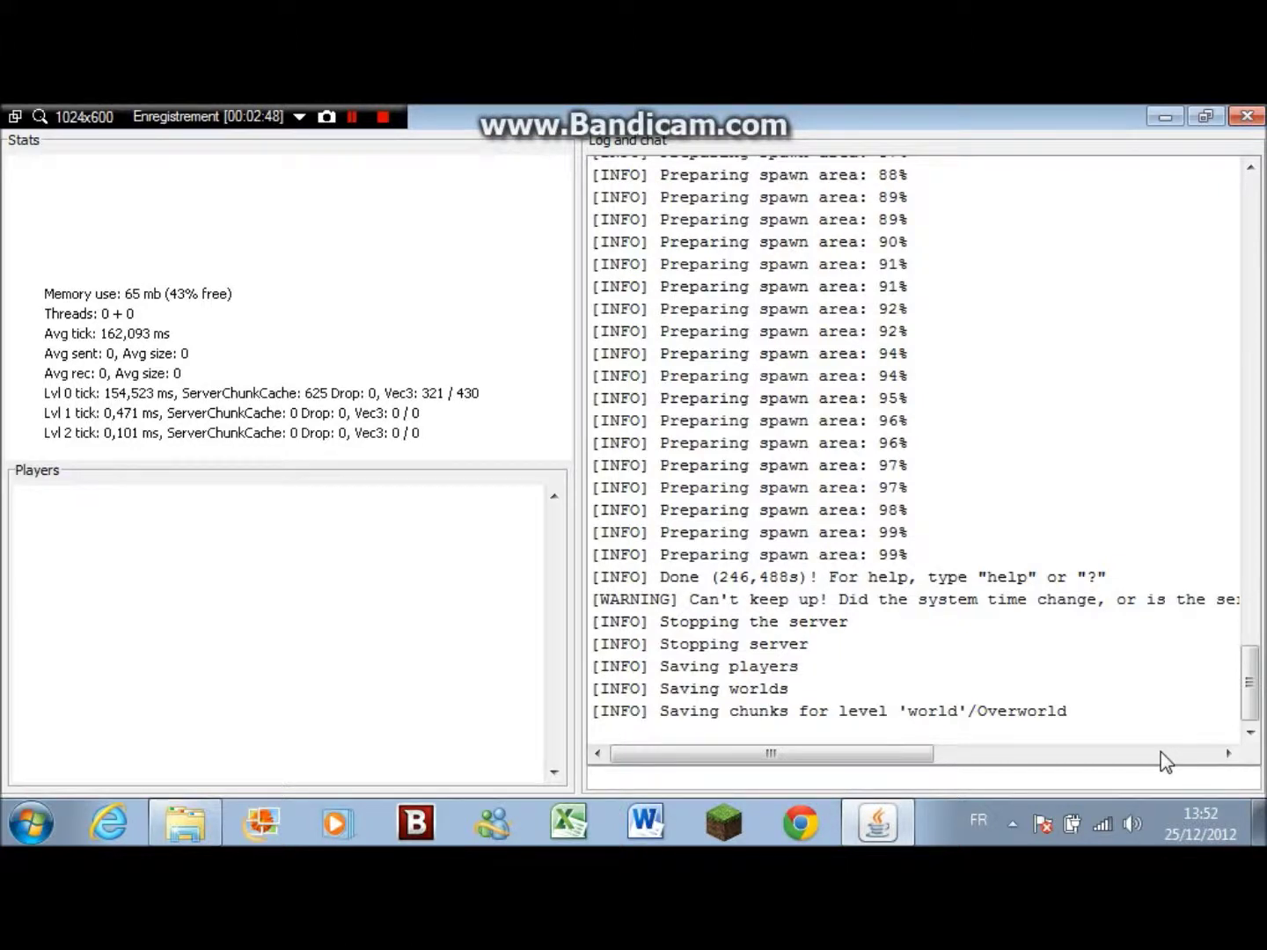
pyautogui.write('stop')
pyautogui.press('Return')
# Step: Switch to the serveur folder in Windows Explorer, examine the contents of its world folder, and return to serveur
pyautogui.click(195, 822)
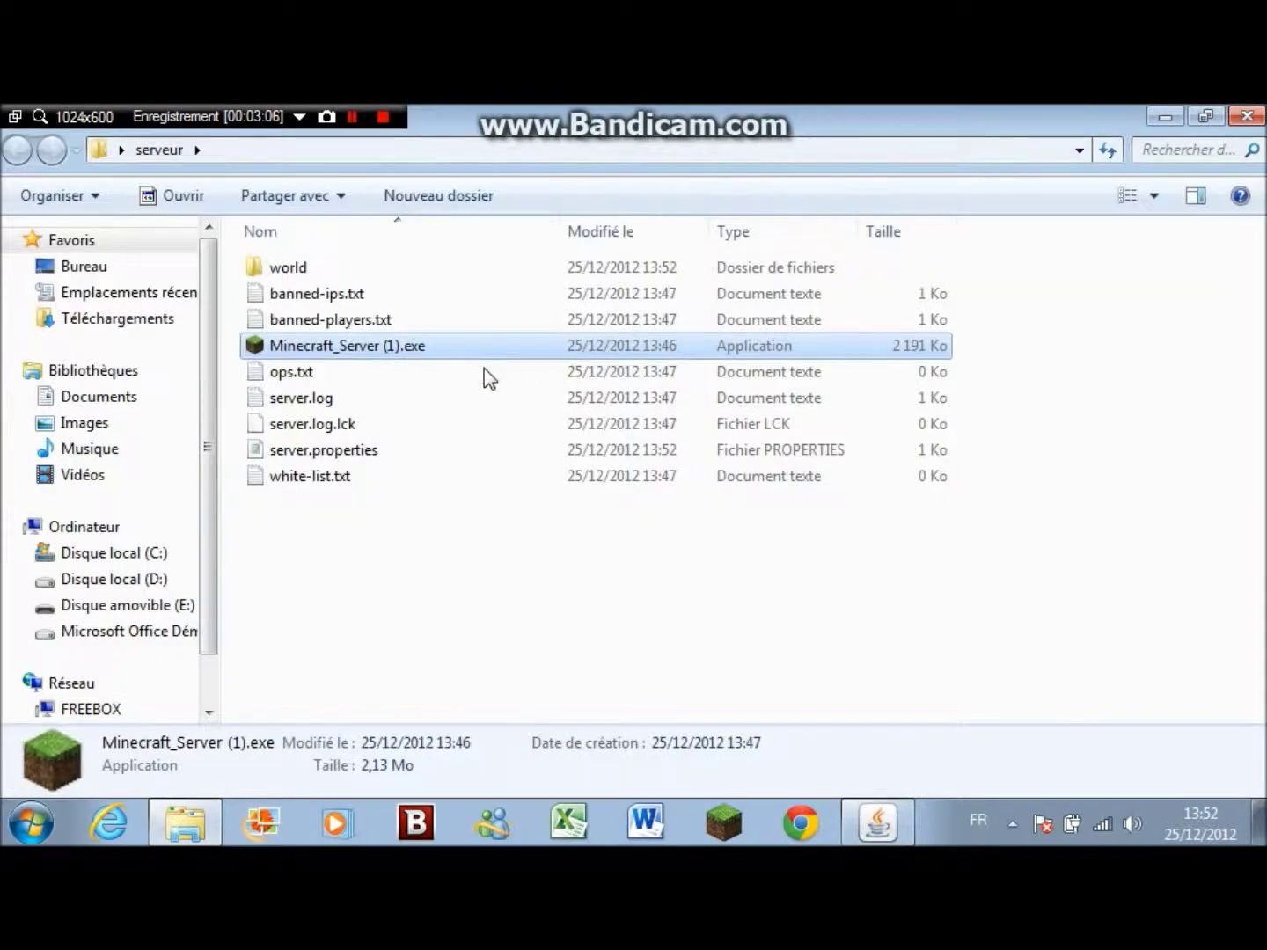
pyautogui.click(894, 786)
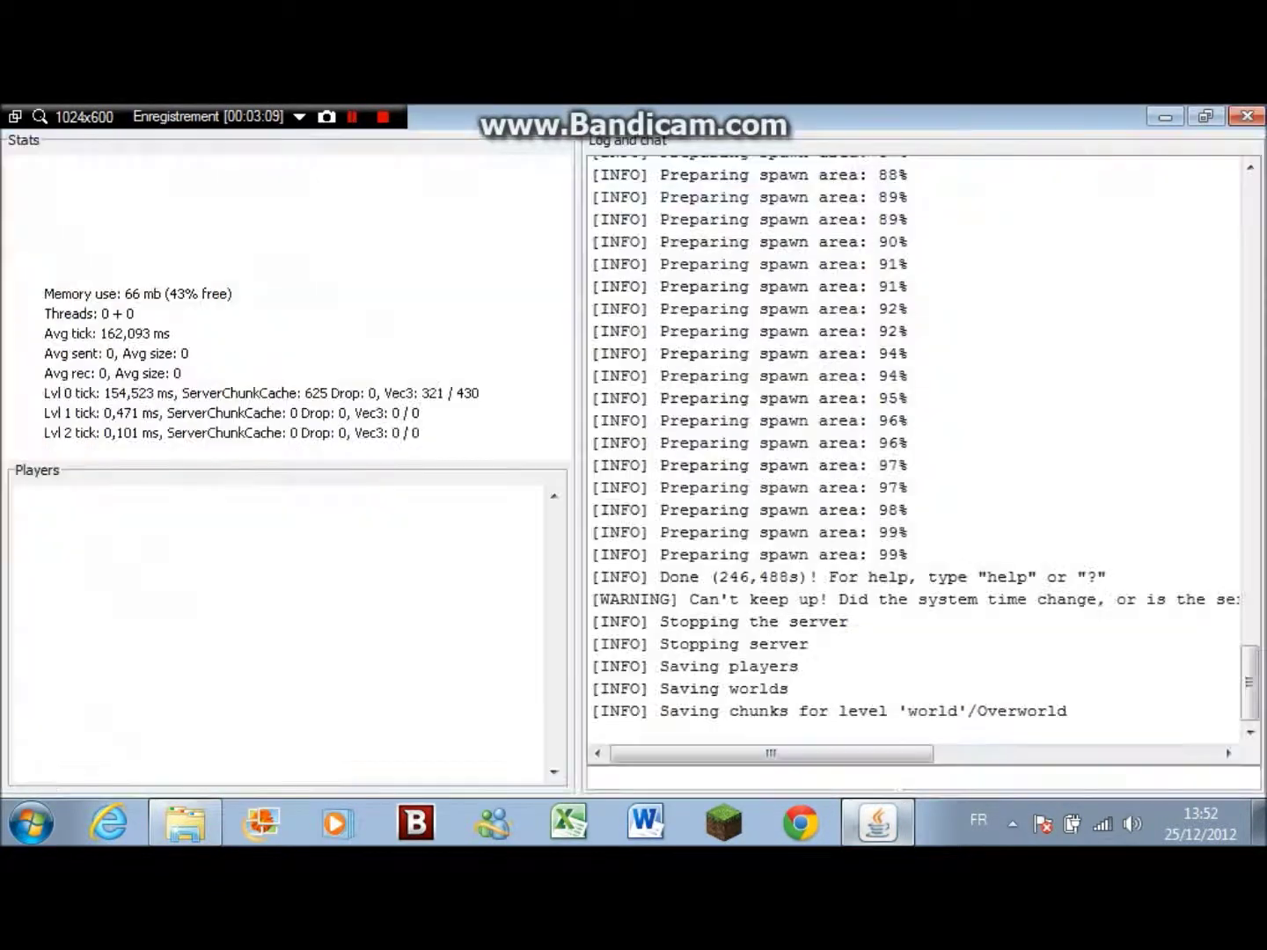
pyautogui.click(185, 823)
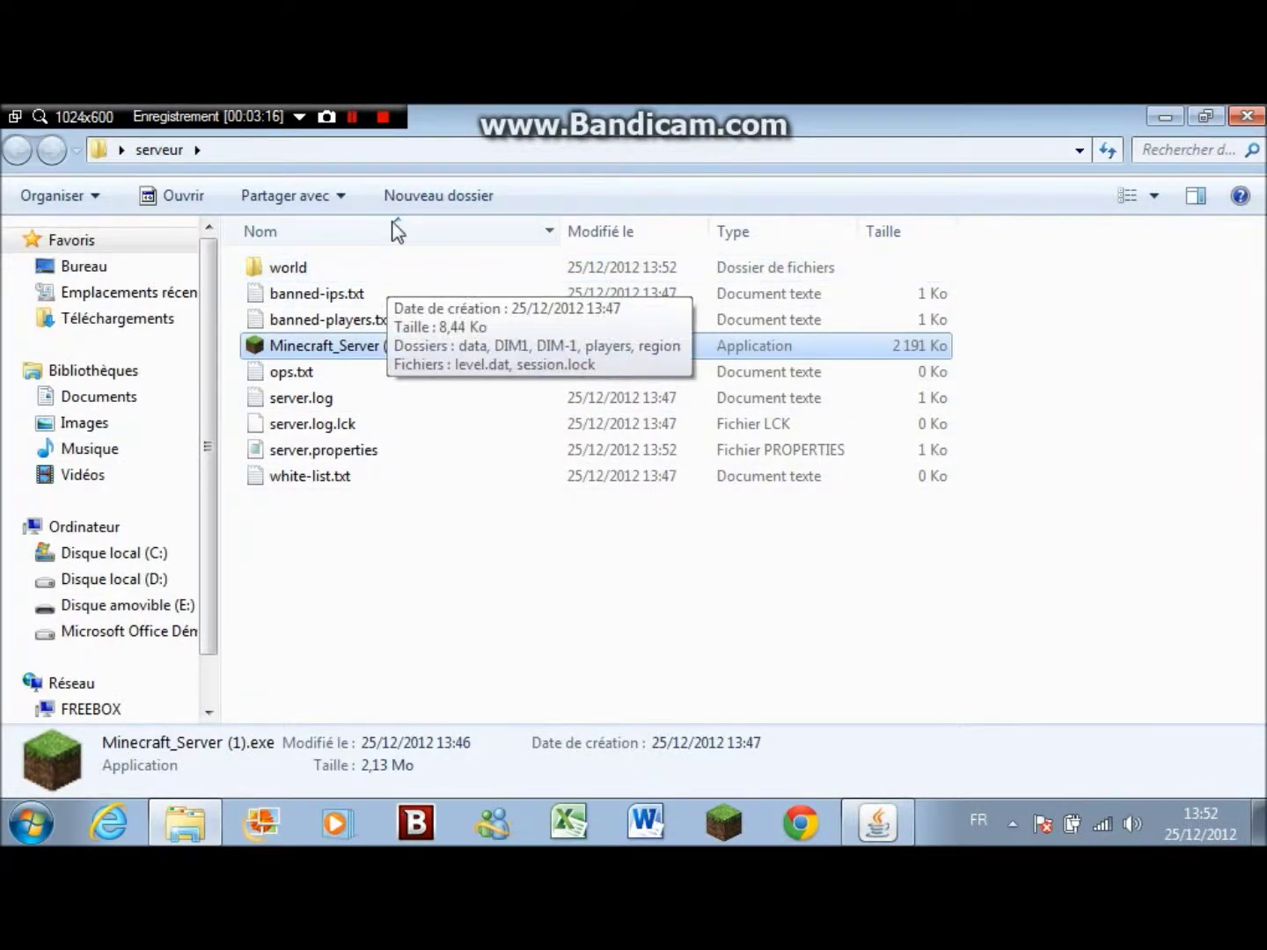
pyautogui.click(321, 269)
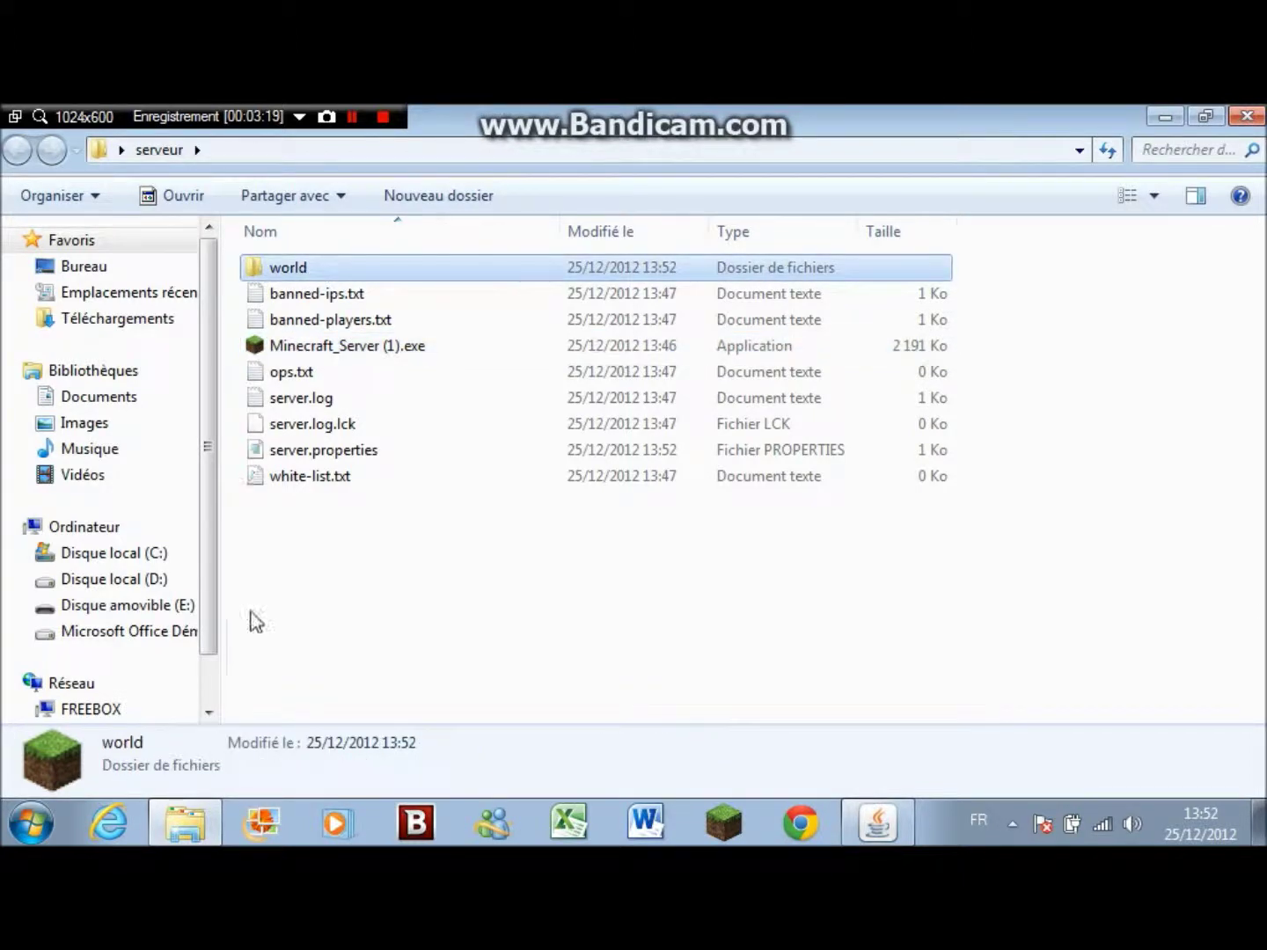
pyautogui.press('Return')
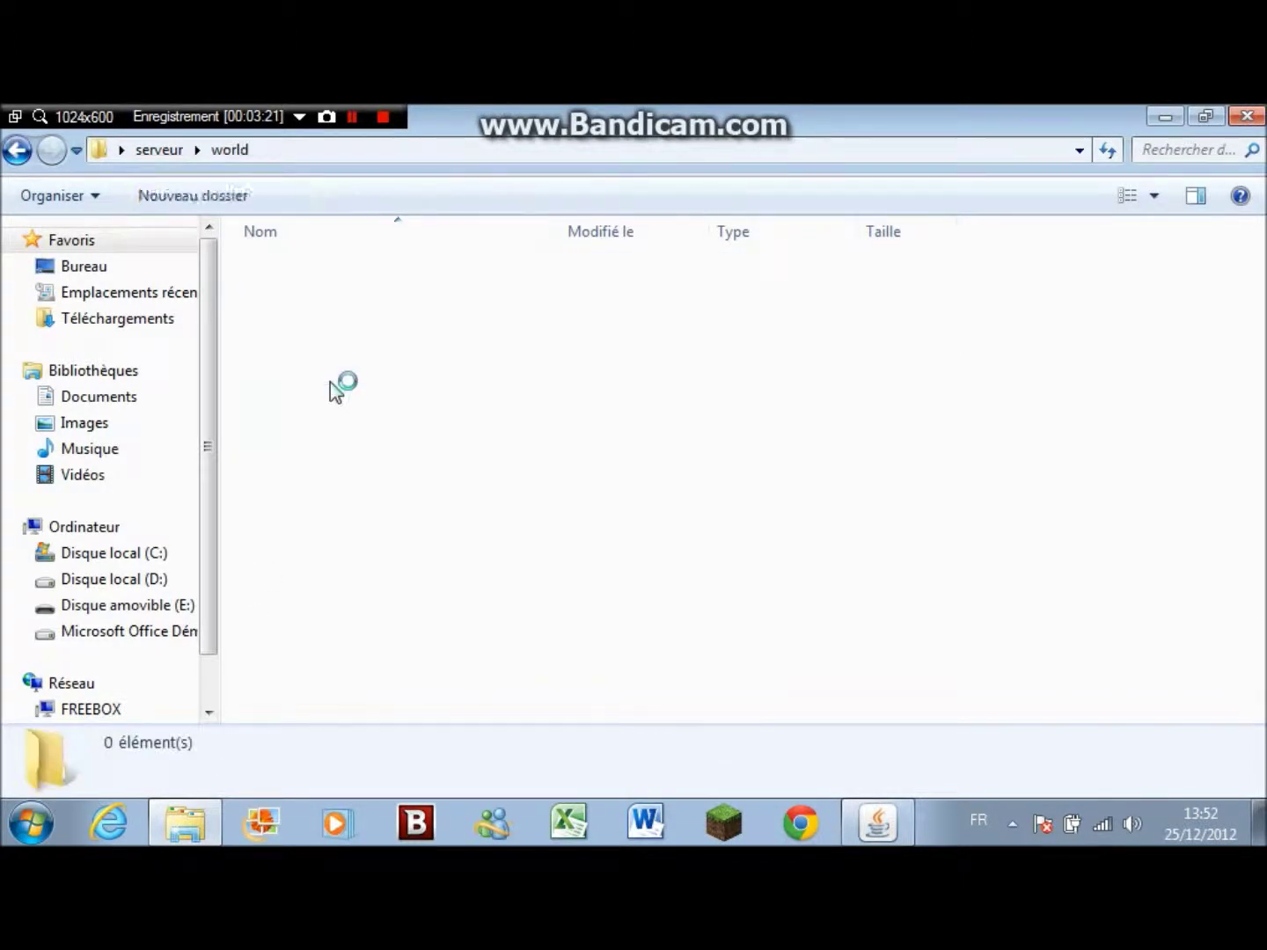
pyautogui.click(20, 156)
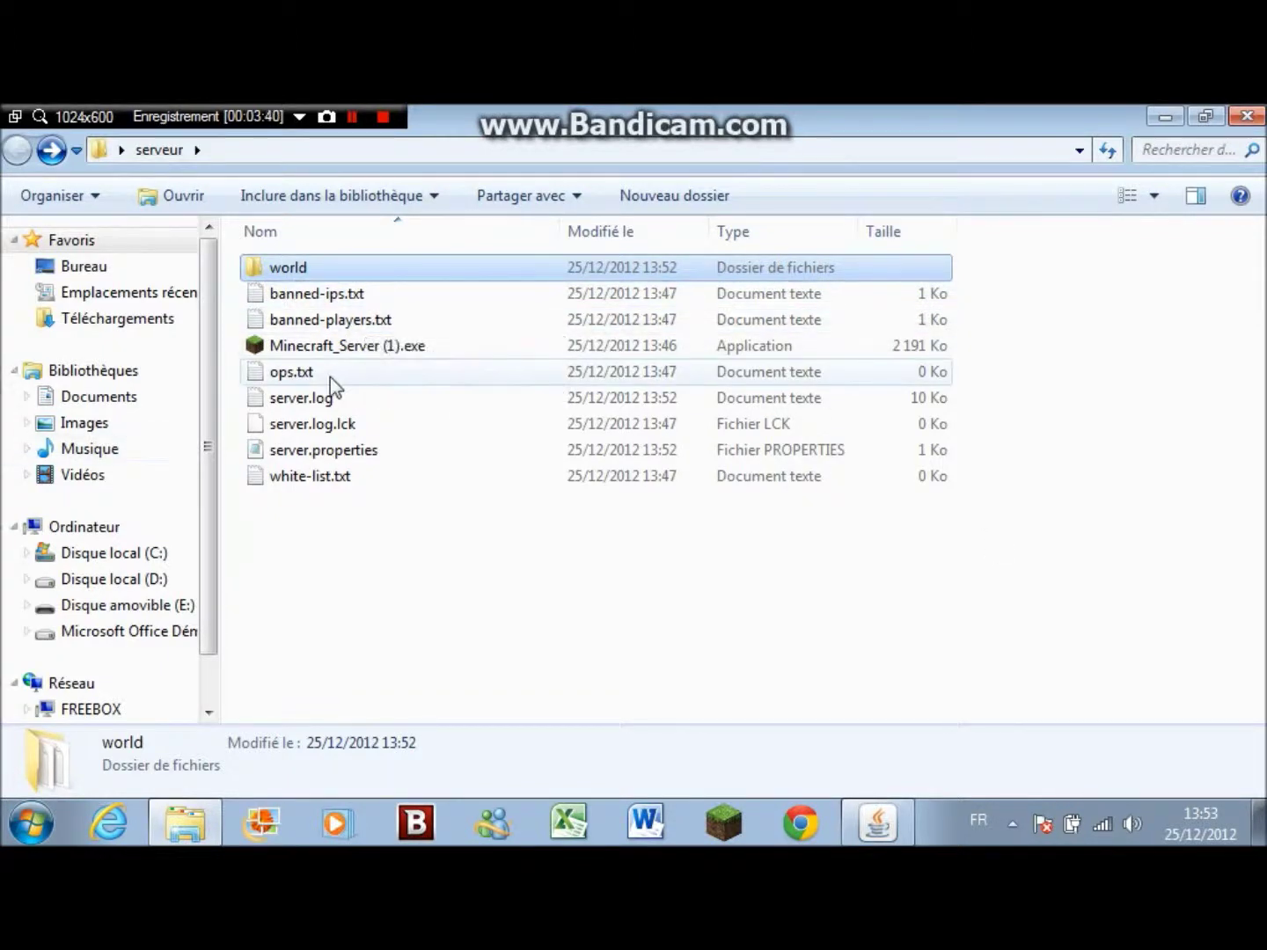
# Step: Open ops.txt from the serveur folder, maximize its window, and enter two operators' player names on separate lines
pyautogui.doubleClick(377, 385)
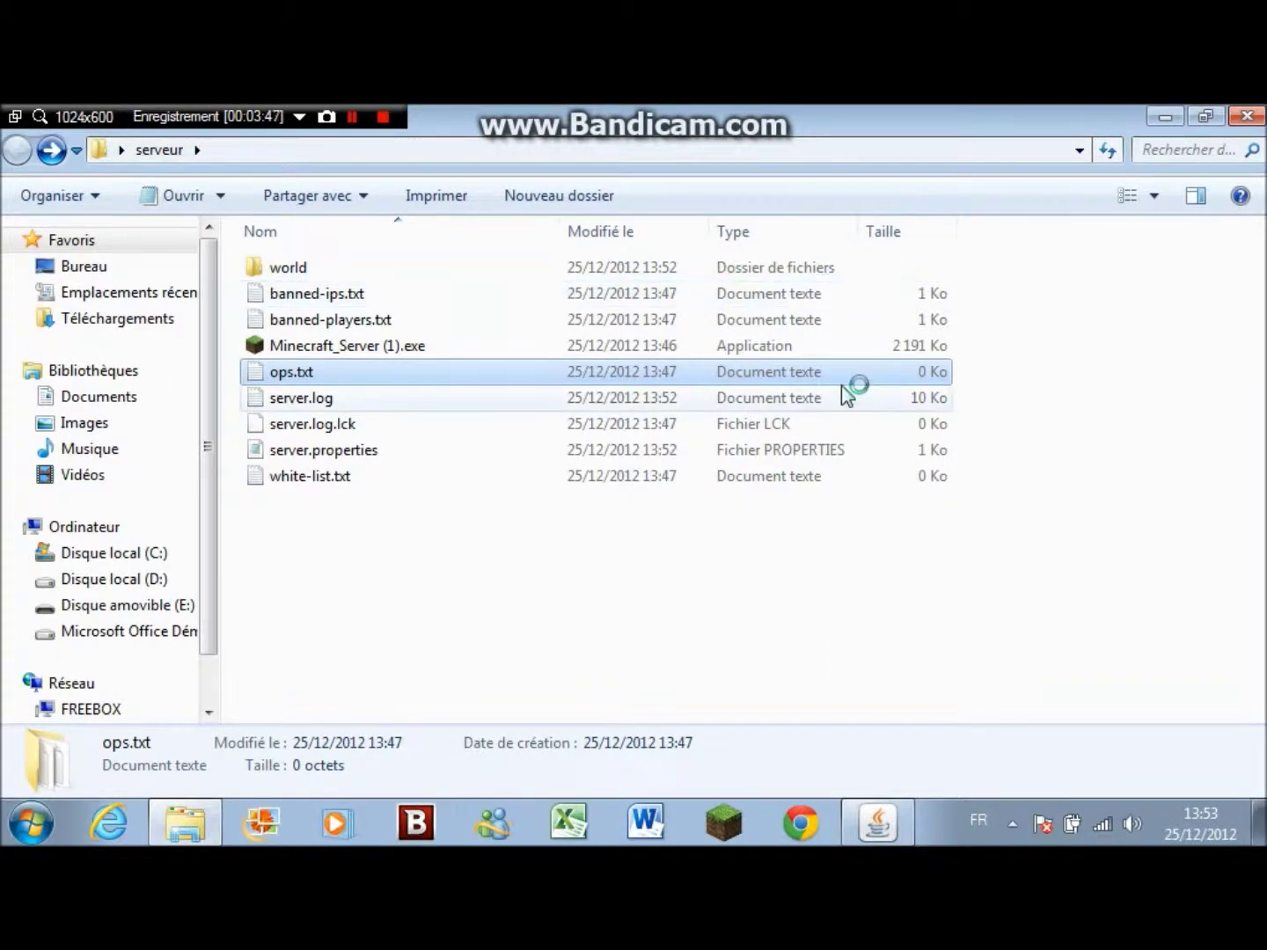
pyautogui.moveTo(910, 210); pyautogui.dragTo(895, 103)
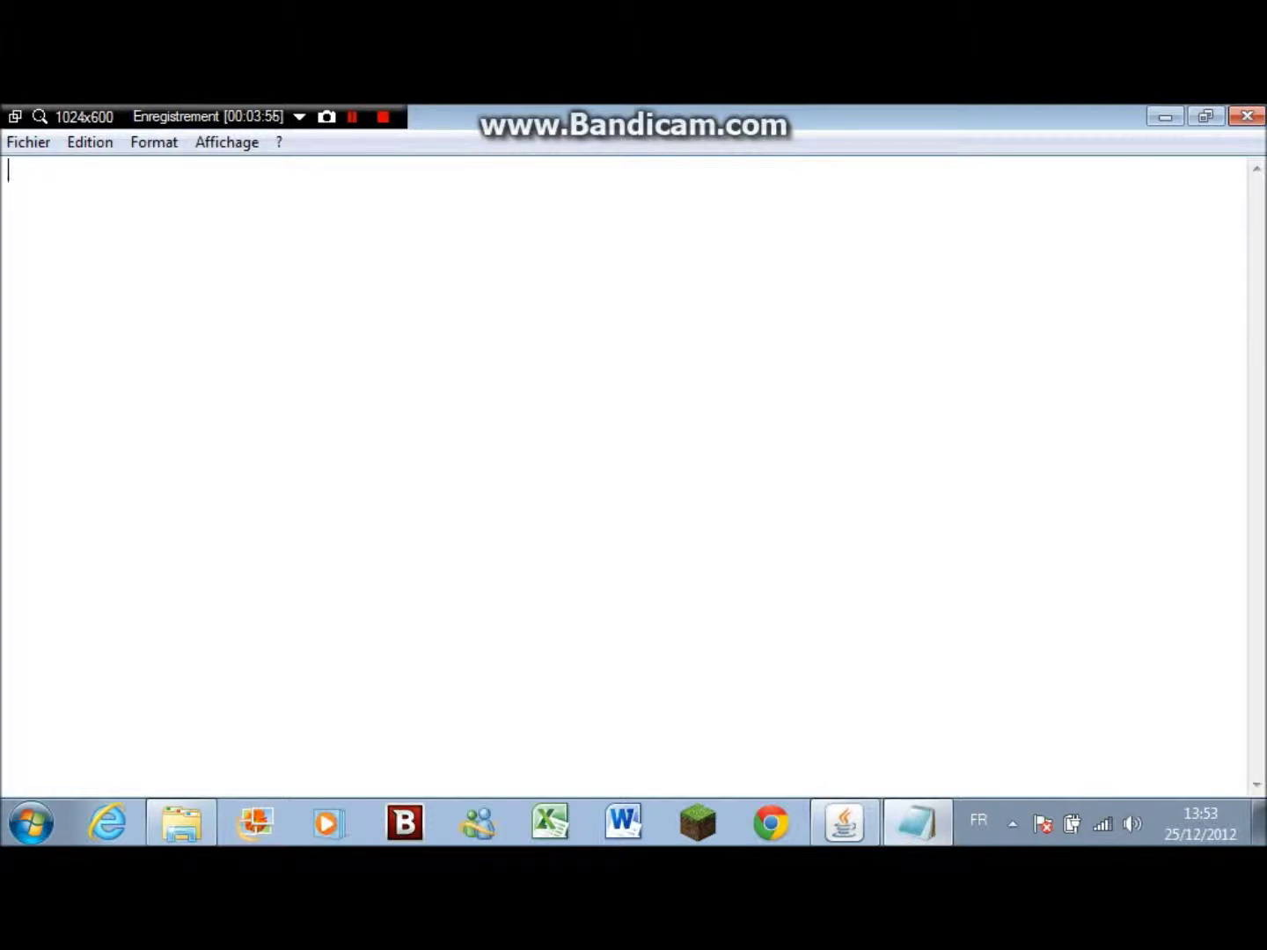
pyautogui.write('a')
pyautogui.press('BackSpace')
pyautogui.write('Alexandre ')
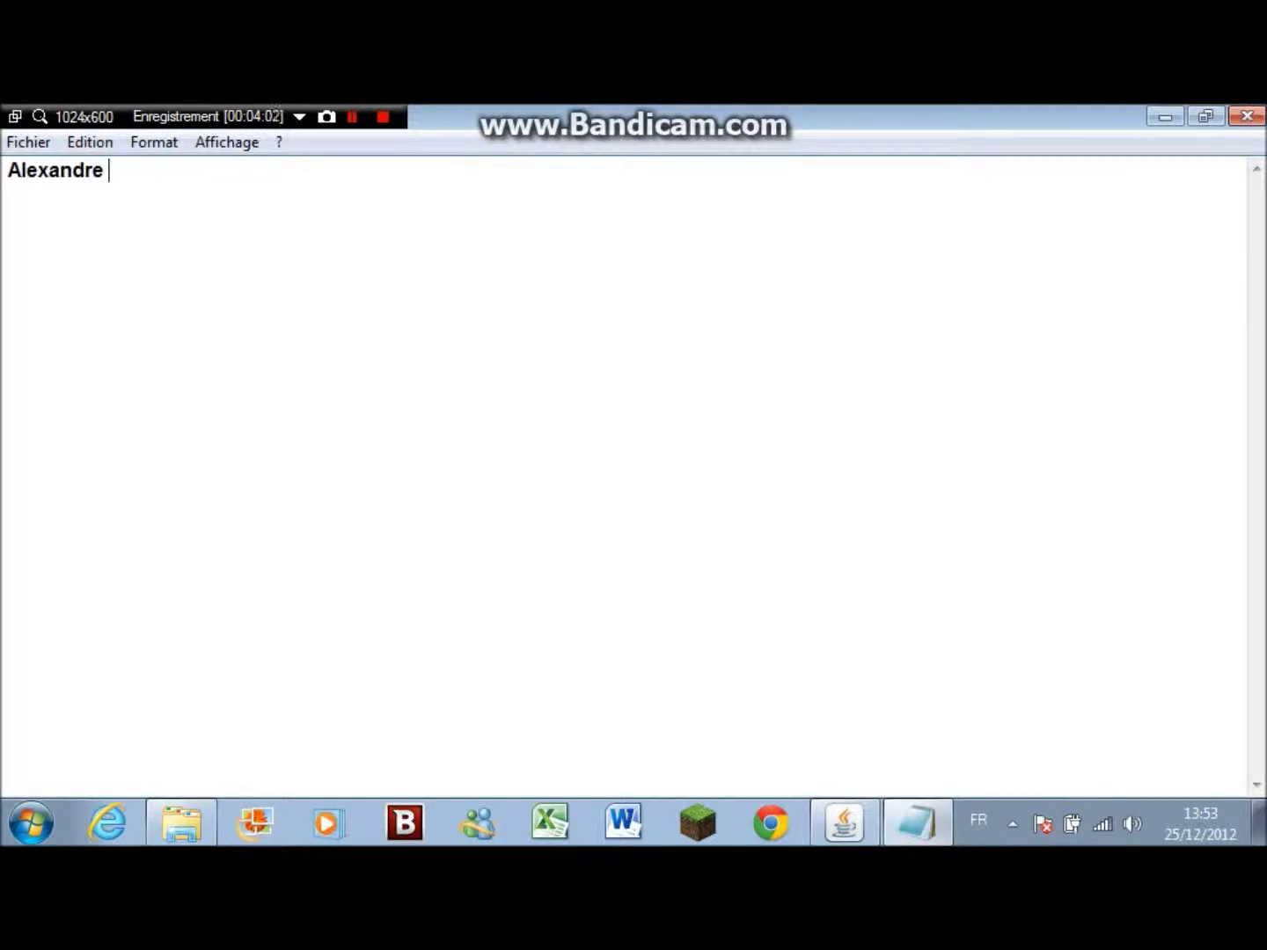
pyautogui.write('Link')
# Step: Save the operator list in ops.txt and close the file
pyautogui.click(16, 145)
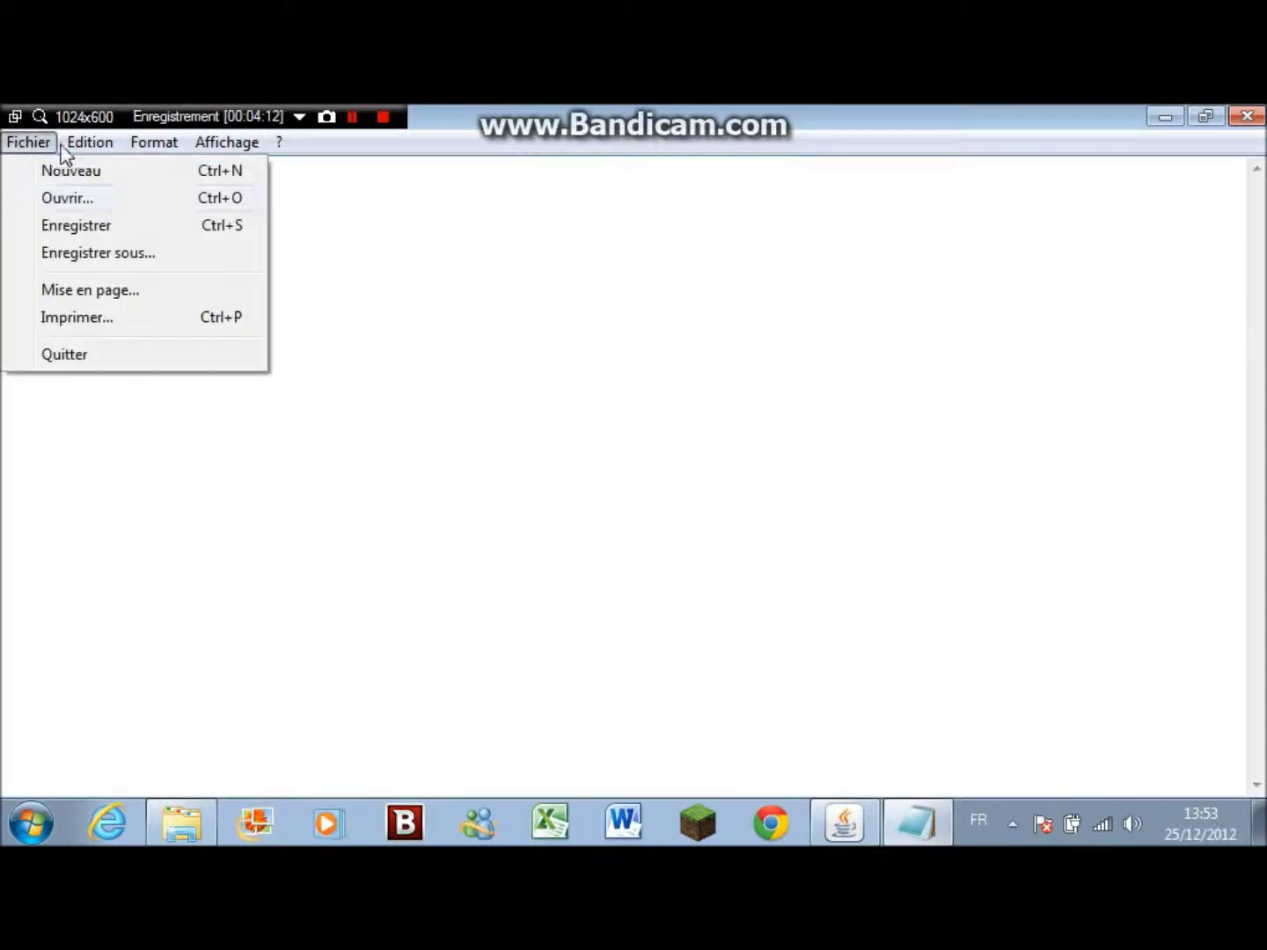
pyautogui.click(64, 226)
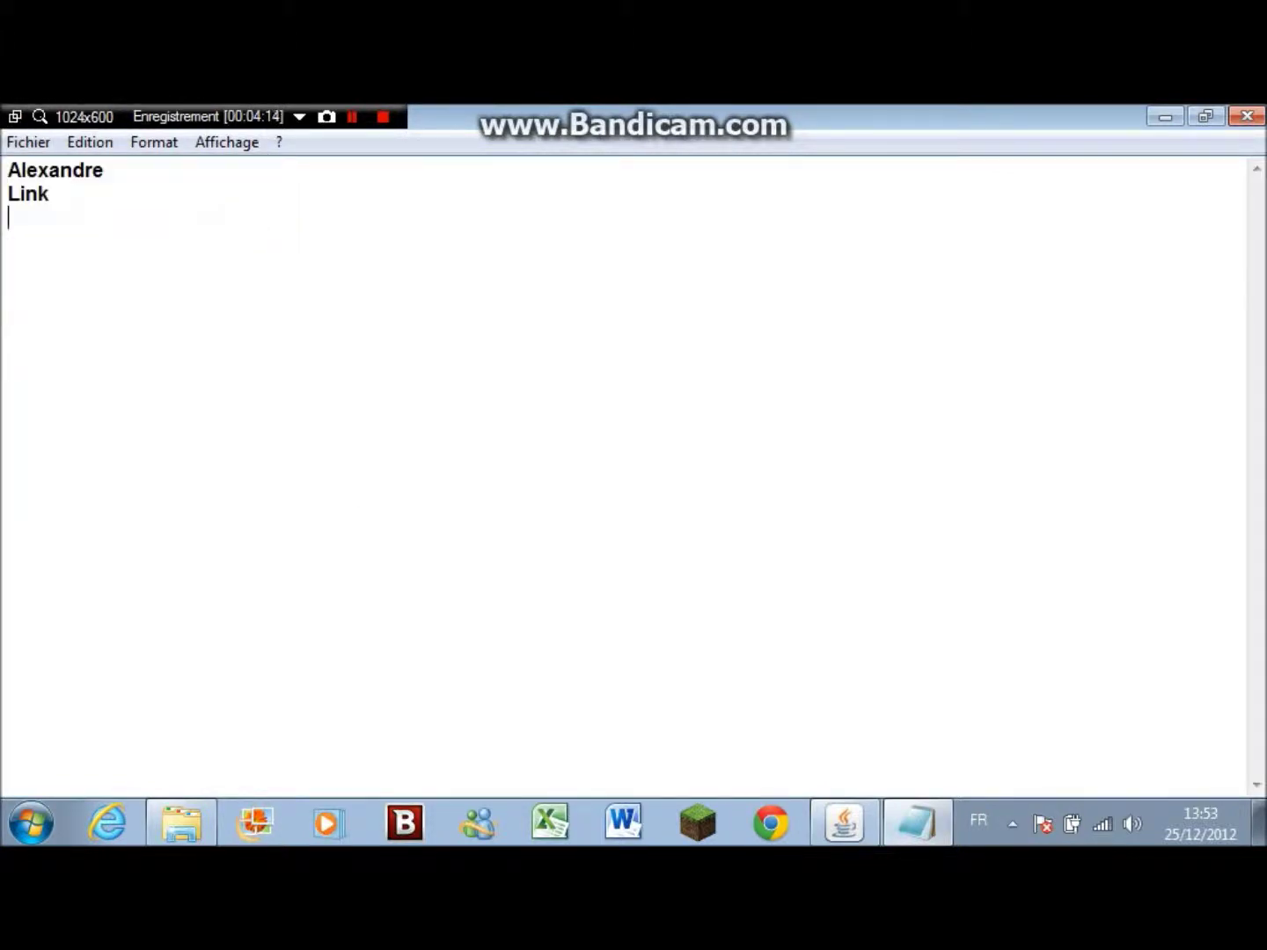
pyautogui.click(1247, 116)
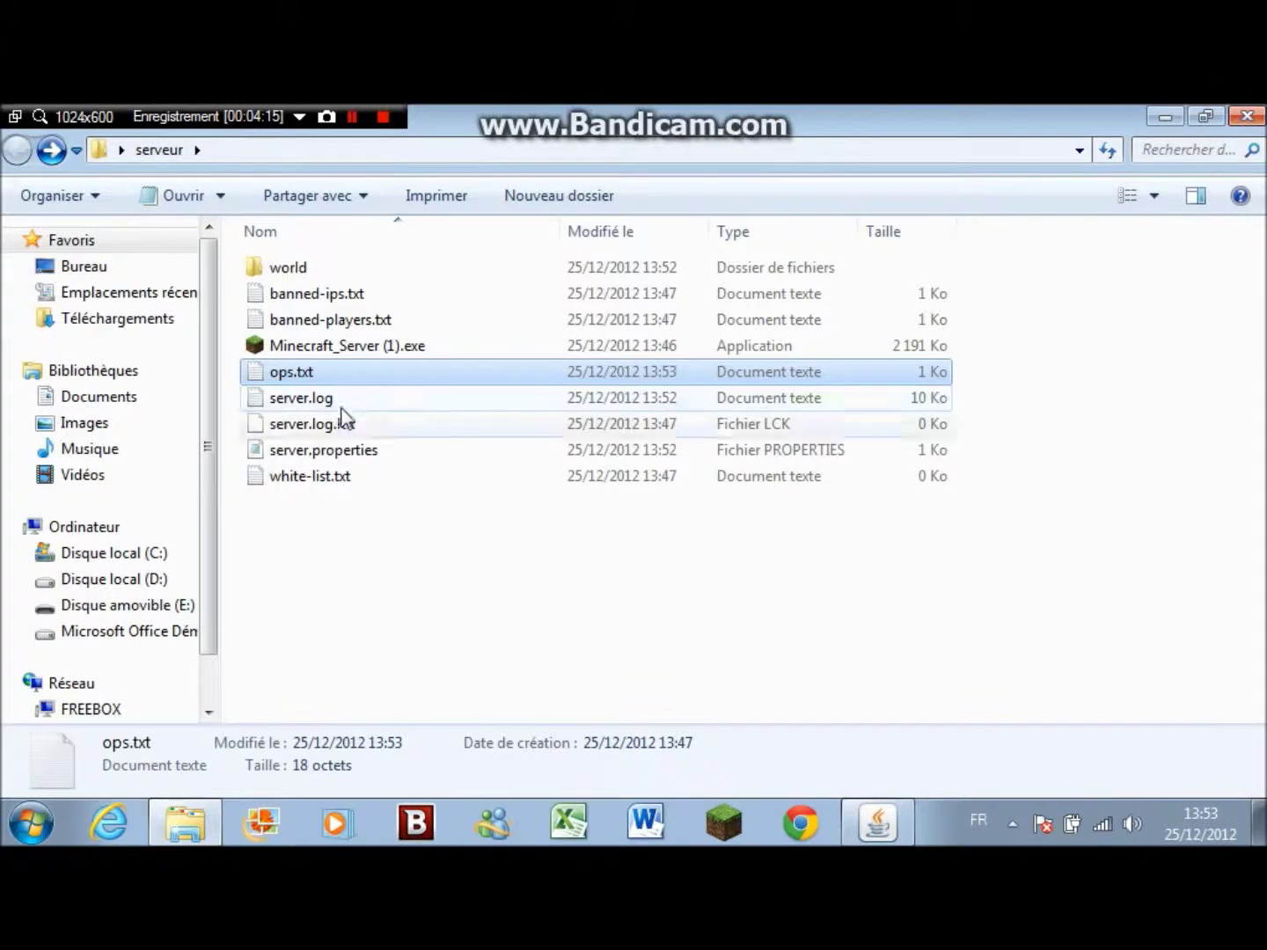
# Step: Open server.log, maximize its window, and delete a block of the "Preparing spawn area" entries
pyautogui.doubleClick(351, 398)
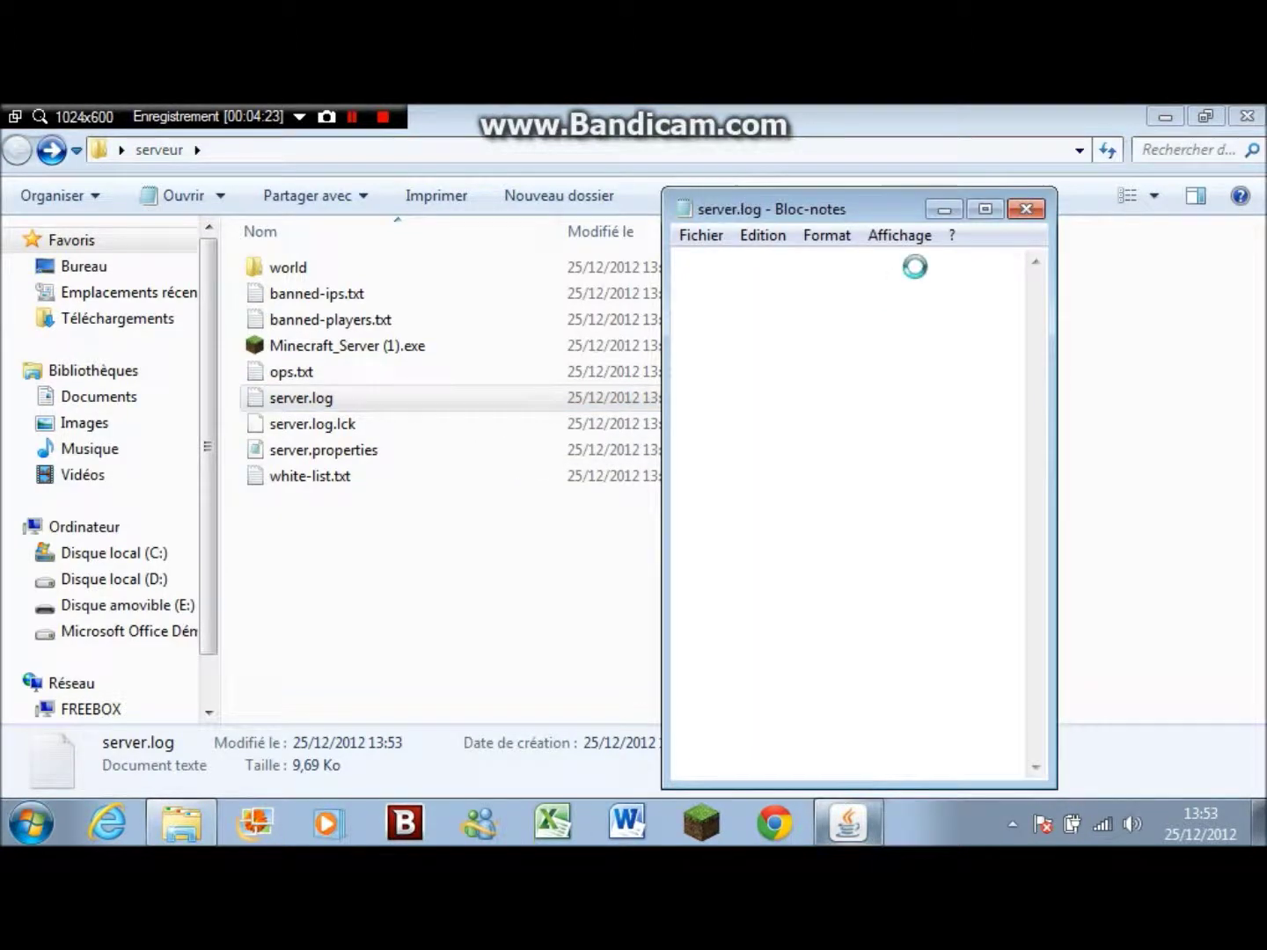
pyautogui.click(985, 208)
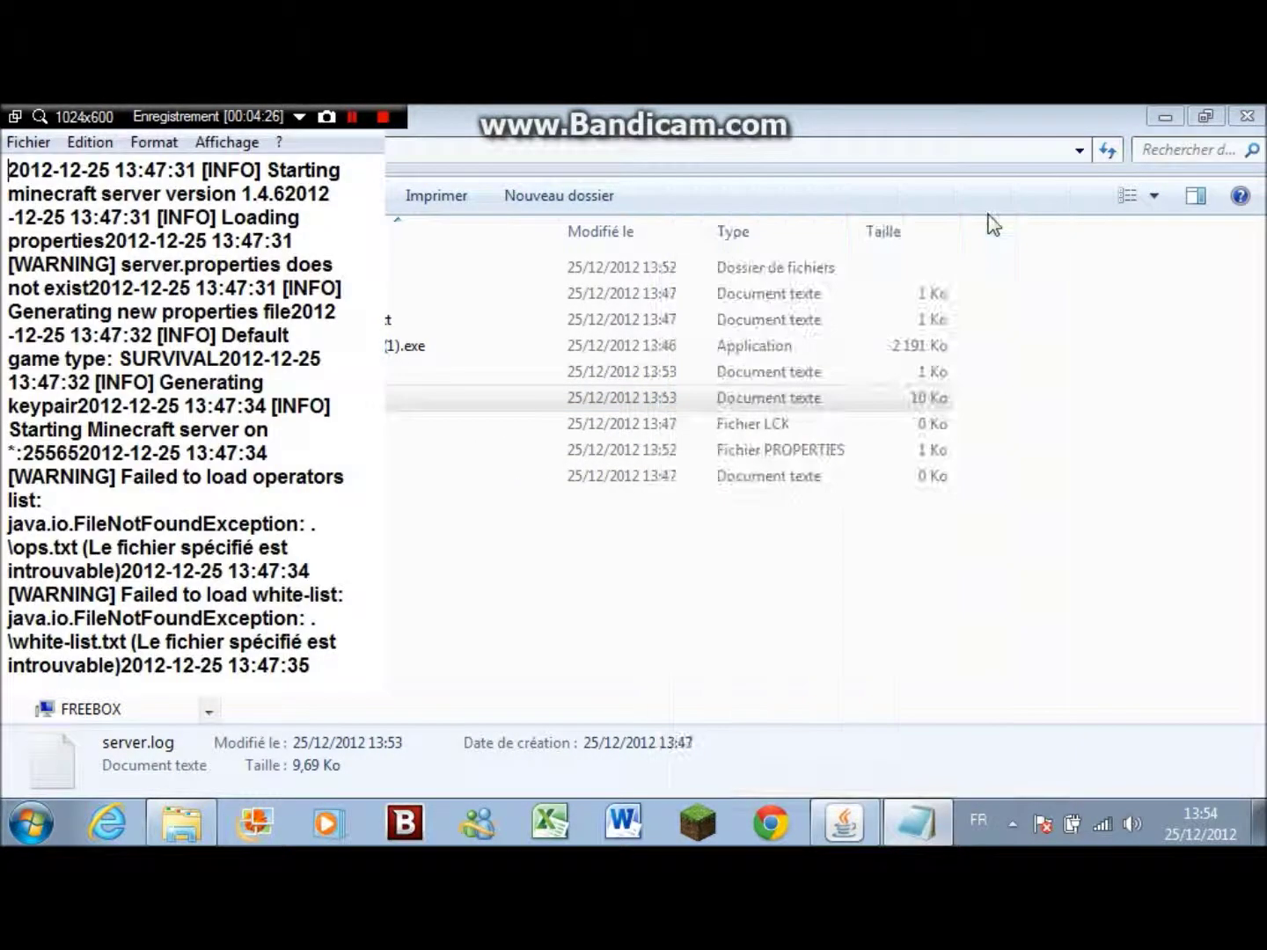
pyautogui.moveTo(1255, 273); pyautogui.dragTo(1254, 677)
pyautogui.moveTo(1002, 743); pyautogui.dragTo(324, 296)
pyautogui.press('Delete')
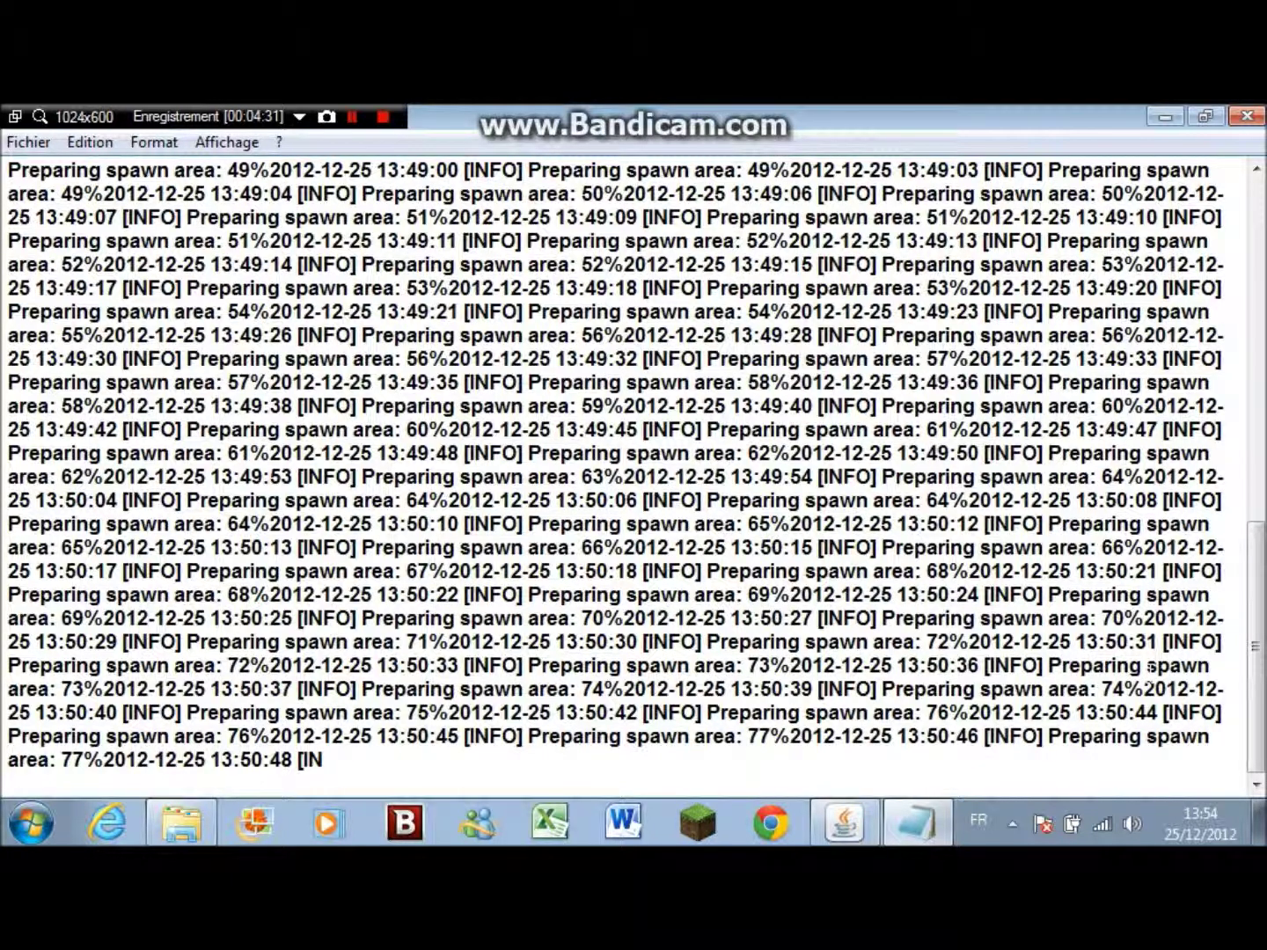
pyautogui.press('Delete')
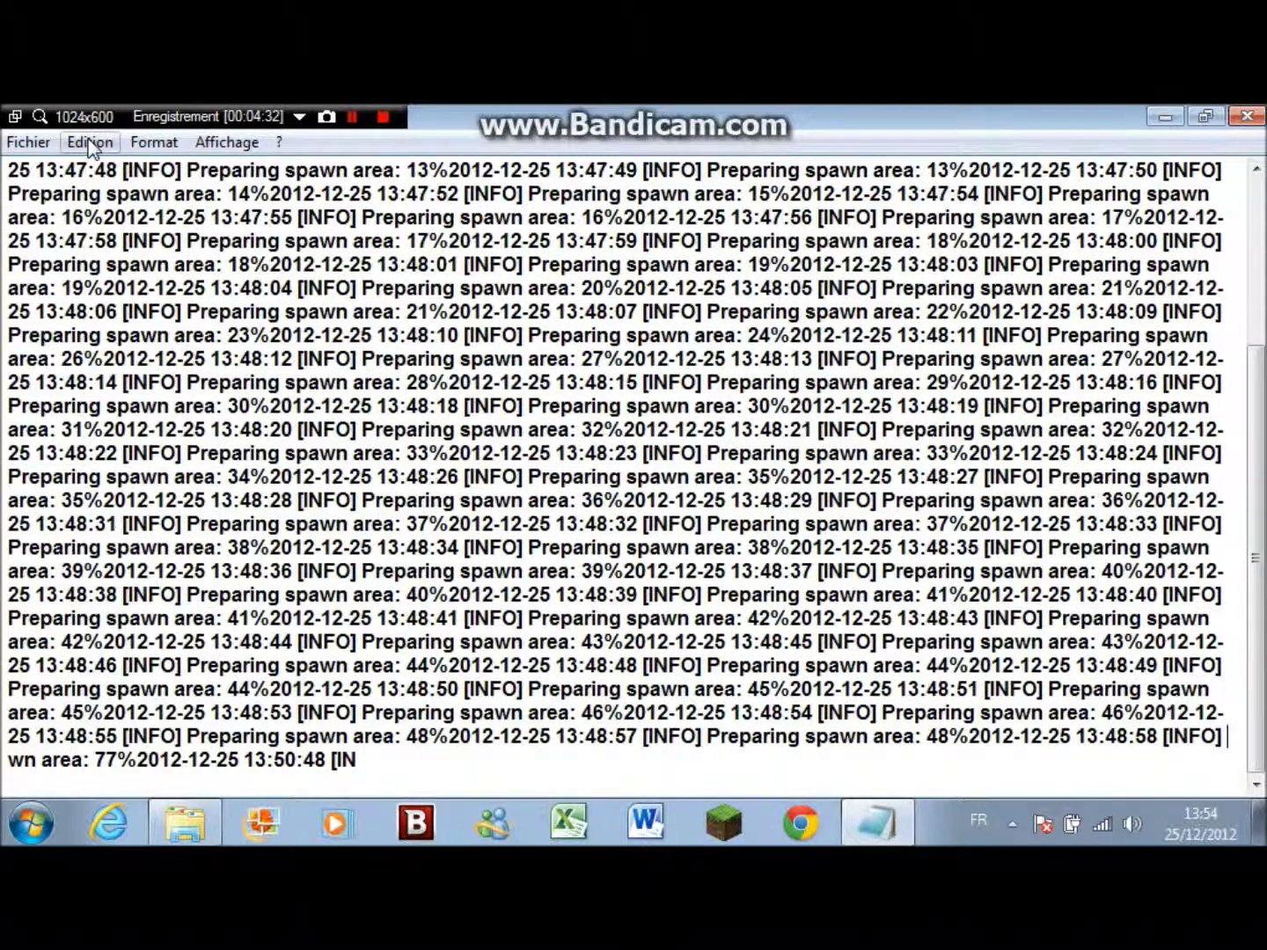
pyautogui.click(154, 142)
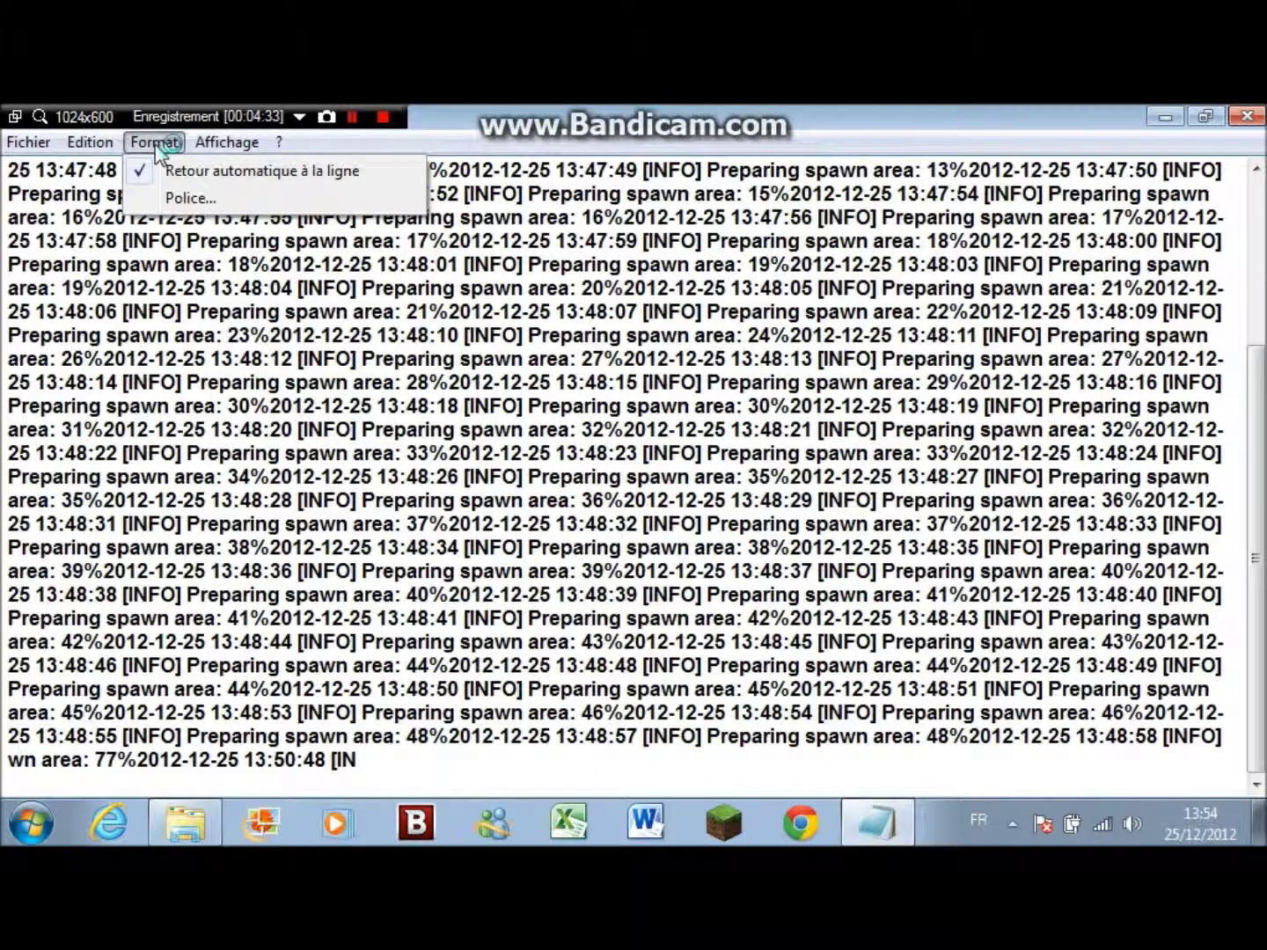
pyautogui.click(154, 142)
pyautogui.click(134, 144)
pyautogui.moveTo(99, 143)
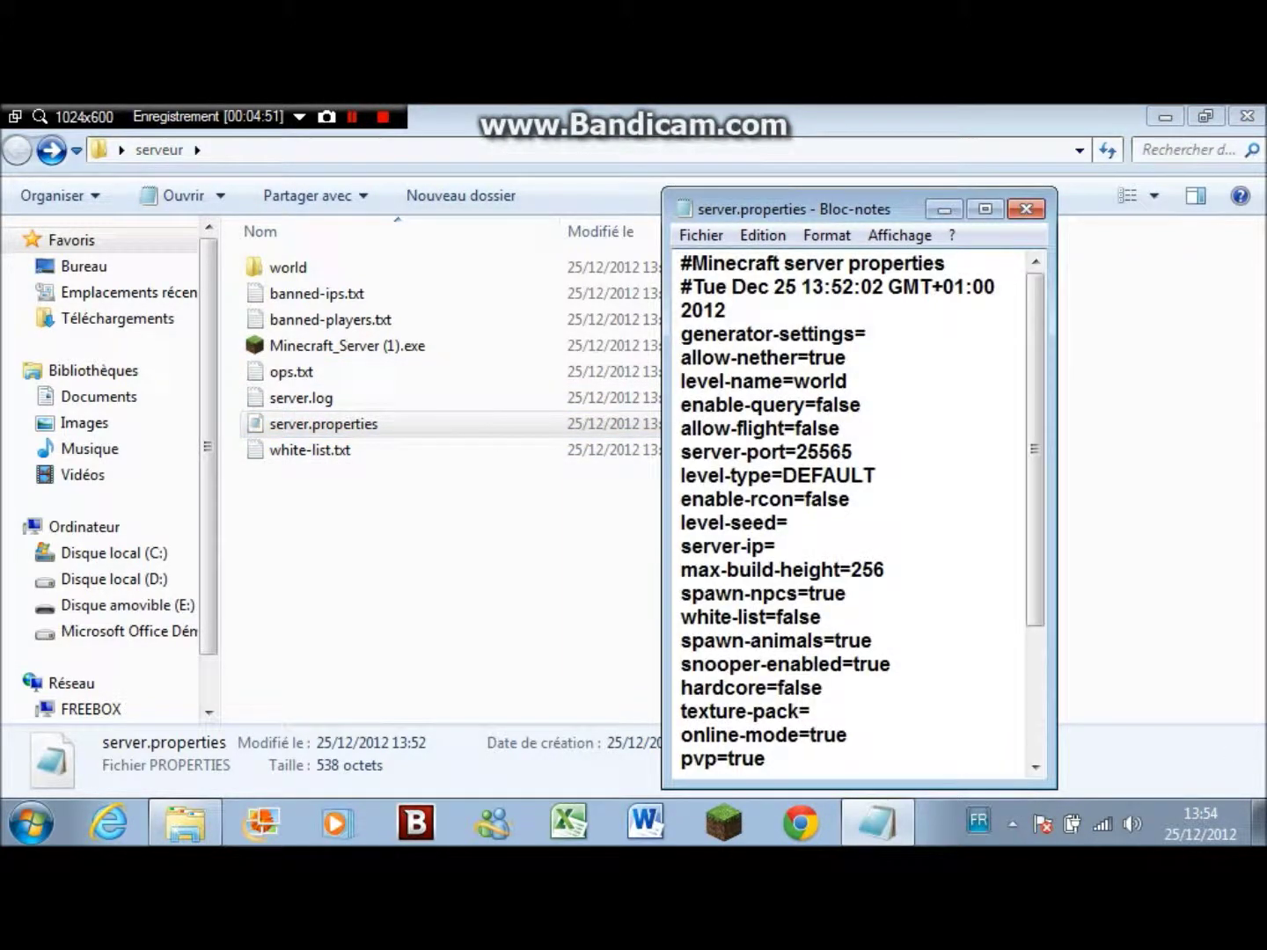
# Step: Maximize the server.properties window and set the text display font size to 36
pyautogui.click(986, 208)
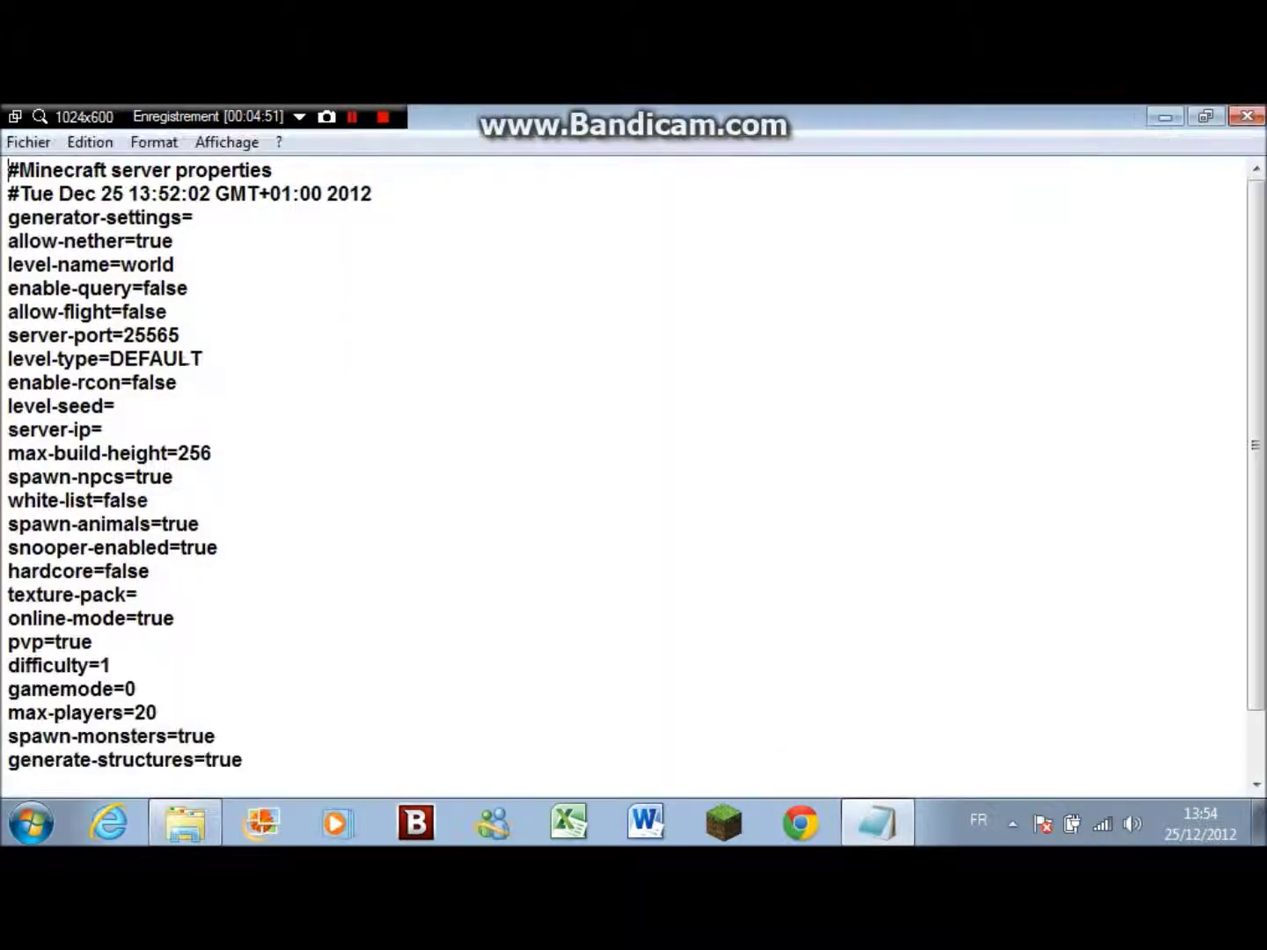
pyautogui.click(91, 141)
pyautogui.click(155, 142)
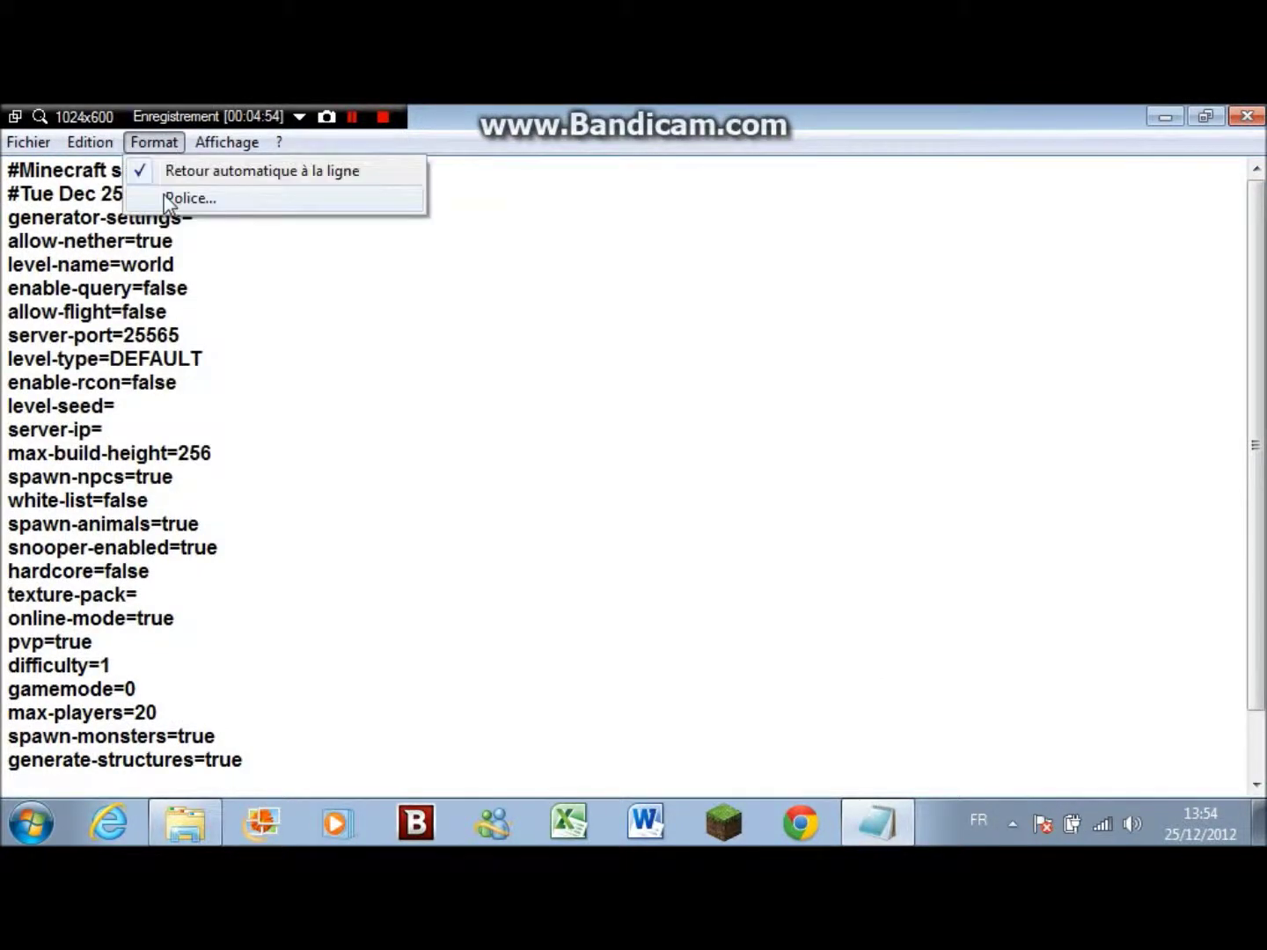
pyautogui.click(164, 197)
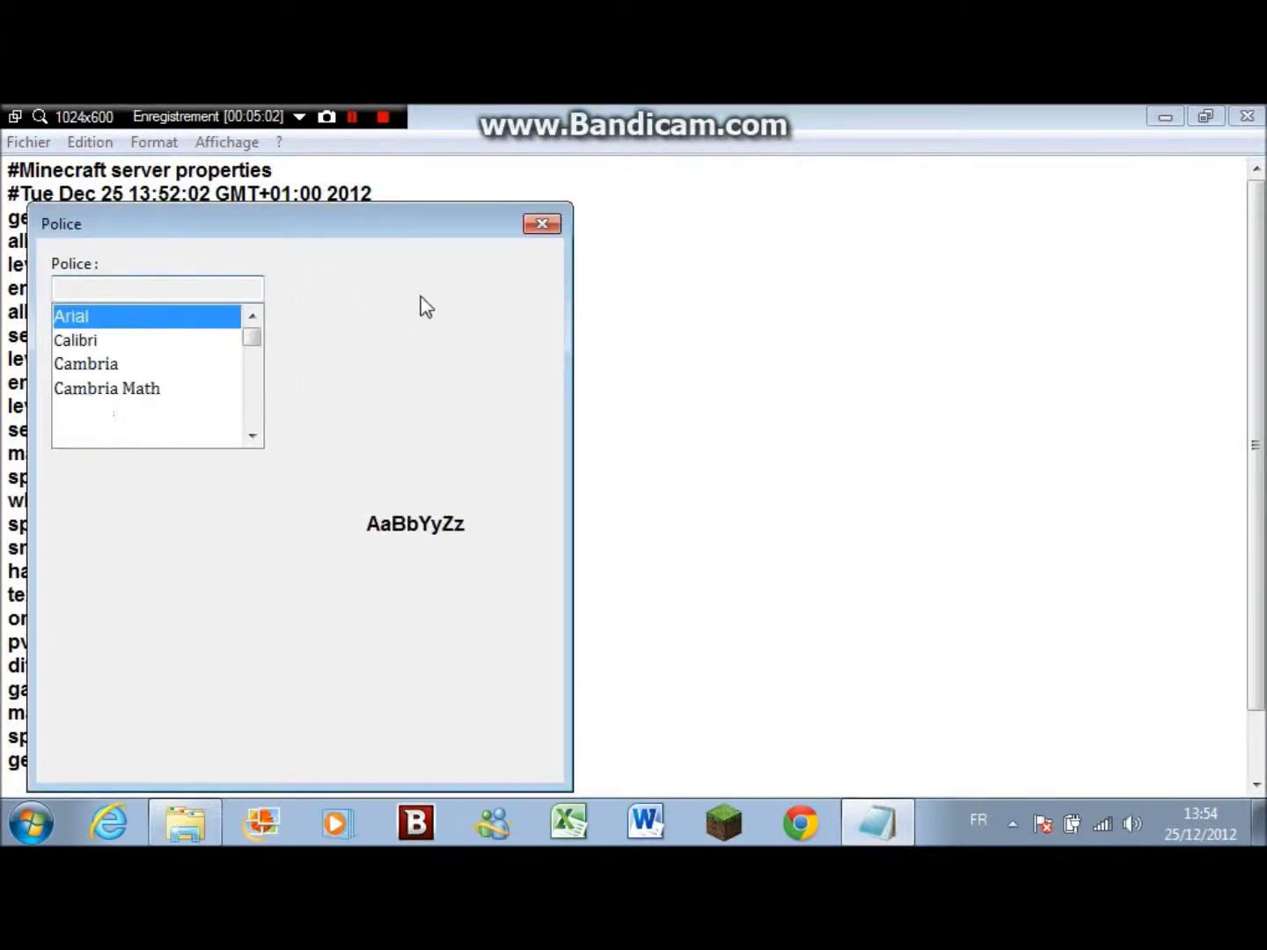
pyautogui.moveTo(534, 327); pyautogui.dragTo(532, 392)
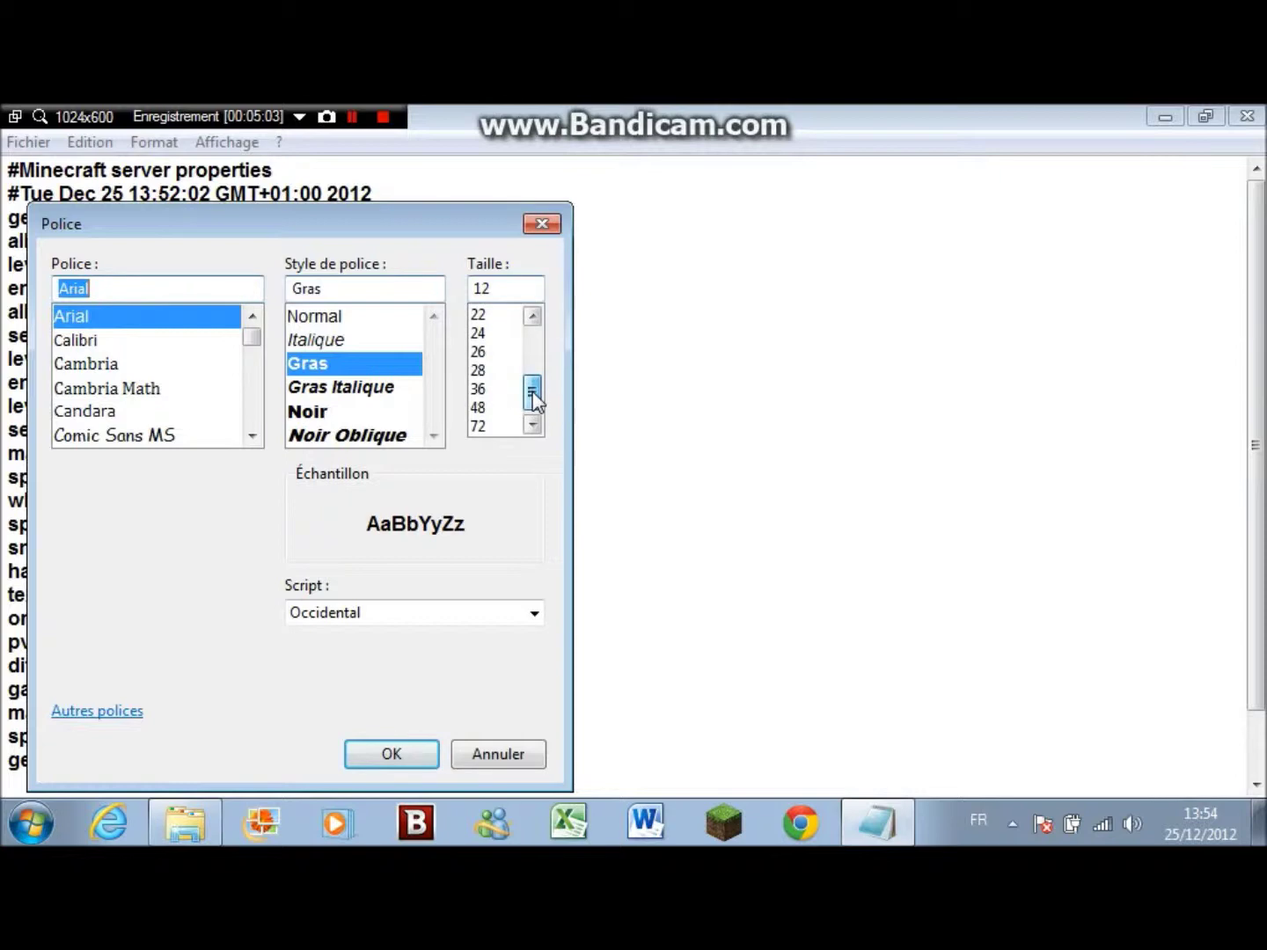
pyautogui.click(499, 392)
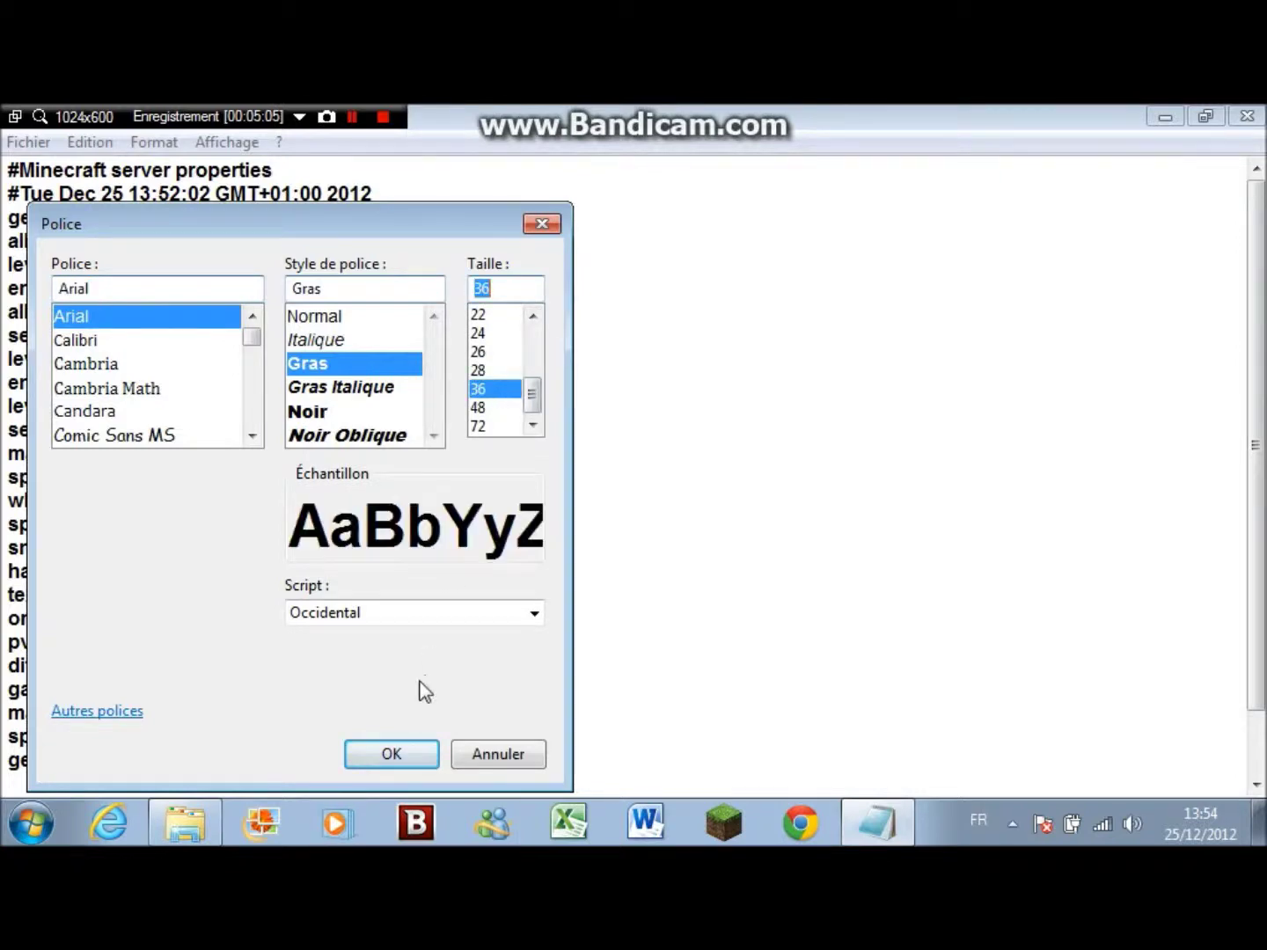
pyautogui.click(388, 755)
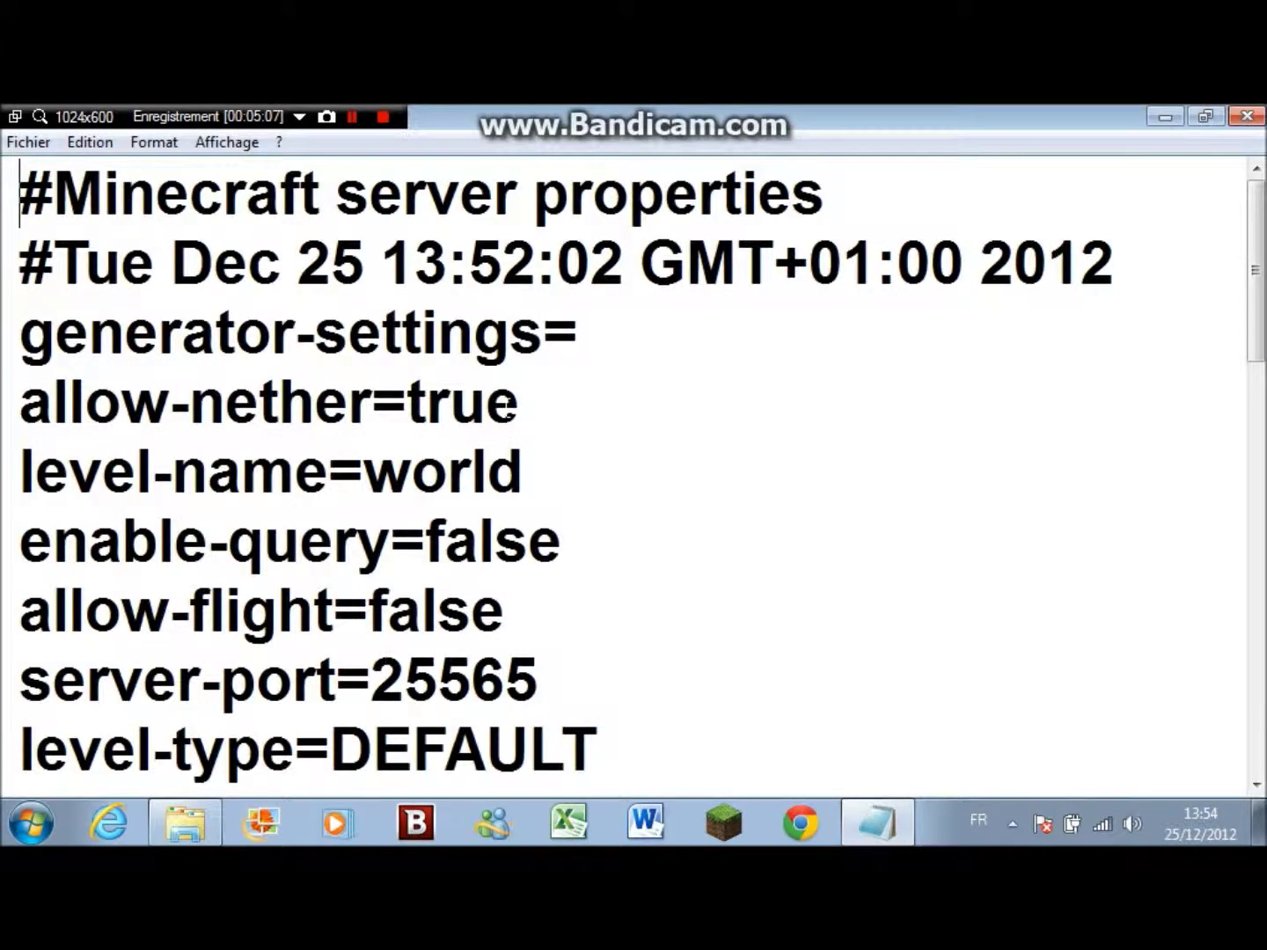
# Step: Examine the generator-settings, allow-nether and level-name lines at the beginning of server.properties, highlighting them one by one
pyautogui.scroll(-1, 384, 758)
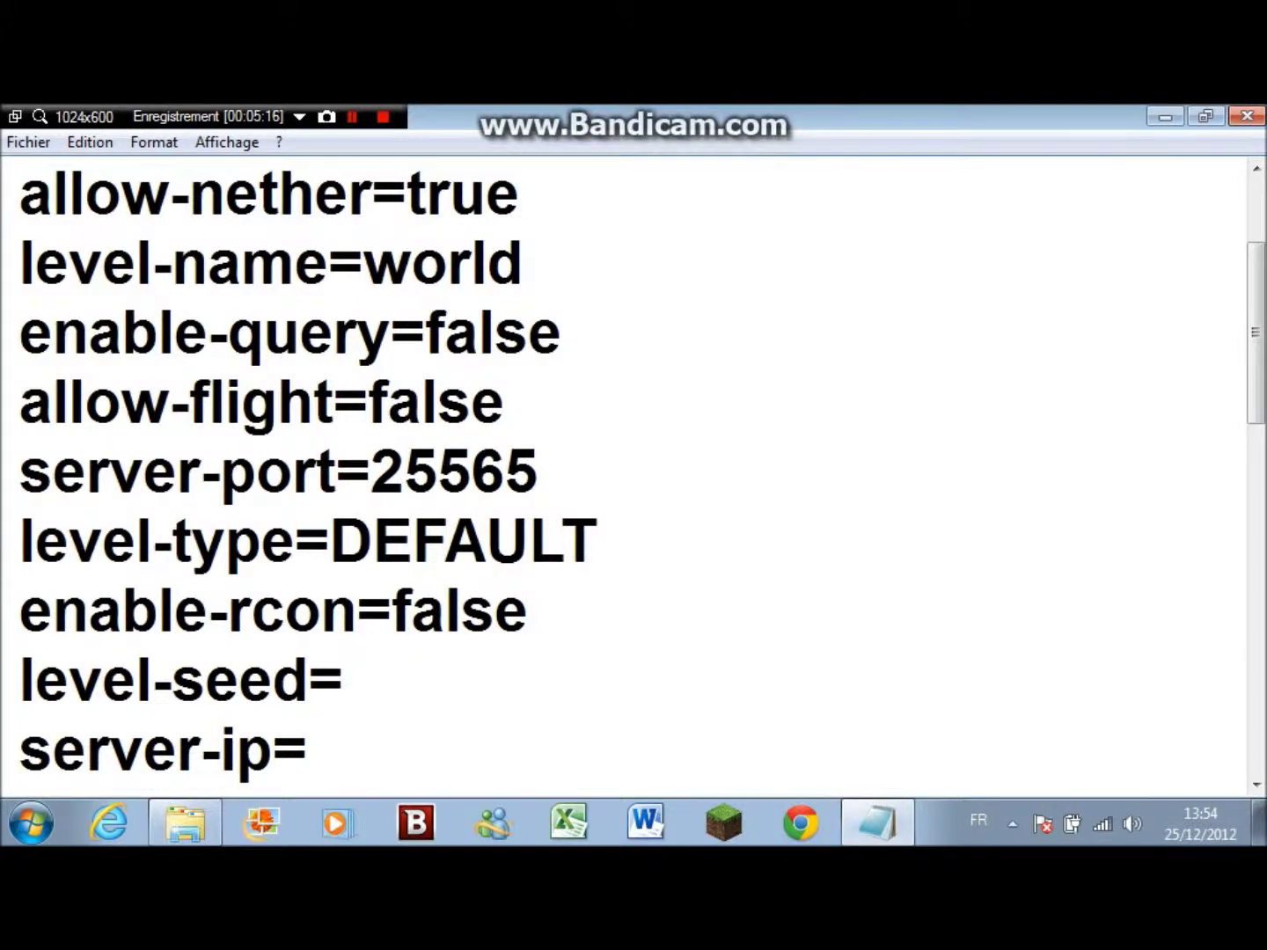
pyautogui.scroll(1, 625, 475)
pyautogui.moveTo(20, 333); pyautogui.dragTo(575, 333)
pyautogui.click(577, 332)
pyautogui.moveTo(20, 402); pyautogui.dragTo(121, 403)
pyautogui.click(519, 402)
pyautogui.click(21, 471)
pyautogui.hotkey('shift', 'End')
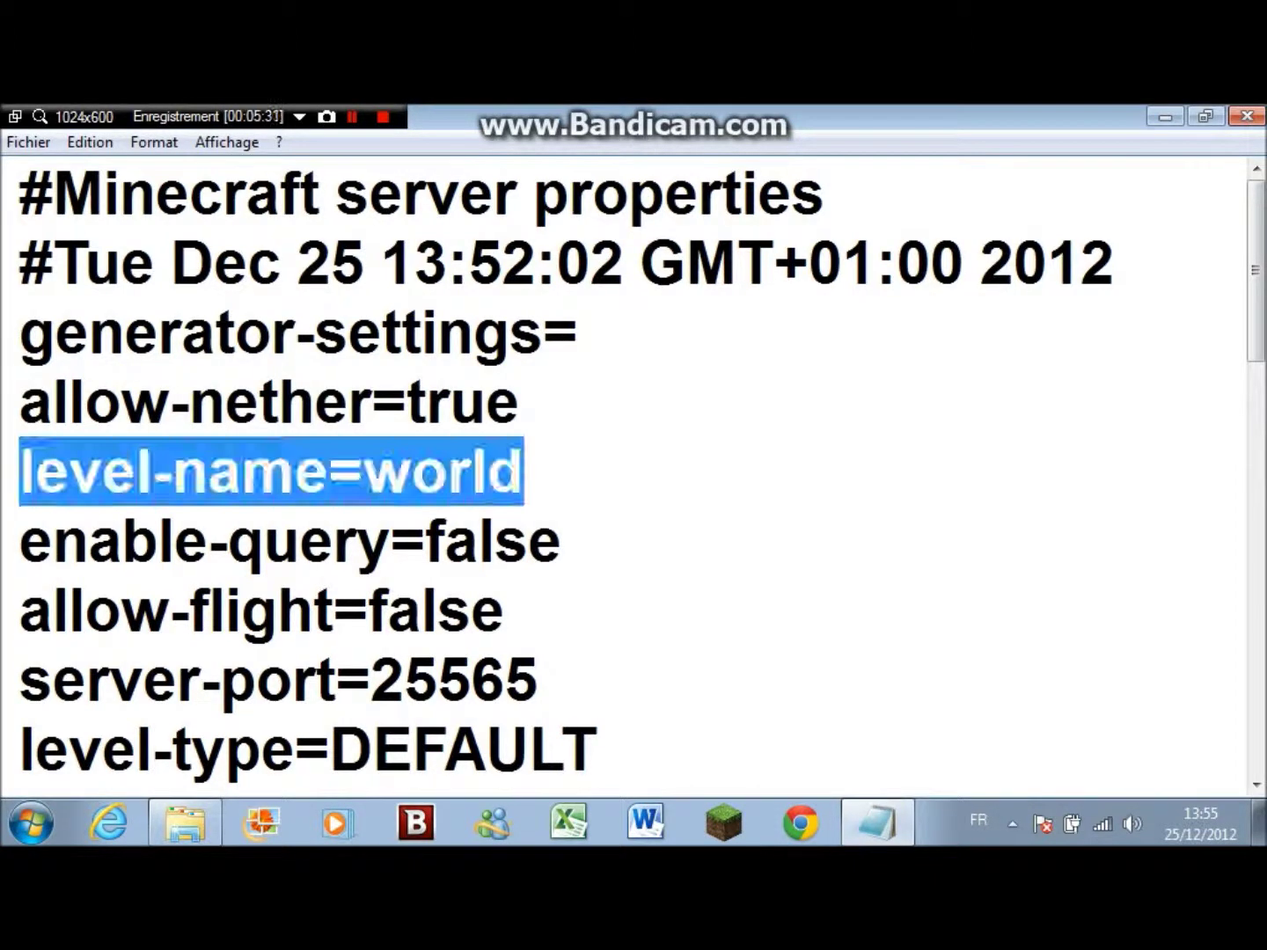
pyautogui.press('End')
# Step: Examine the enable-query, allow-flight and white-list settings further down in server.properties, highlighting each entry
pyautogui.scroll(-1, 616, 475)
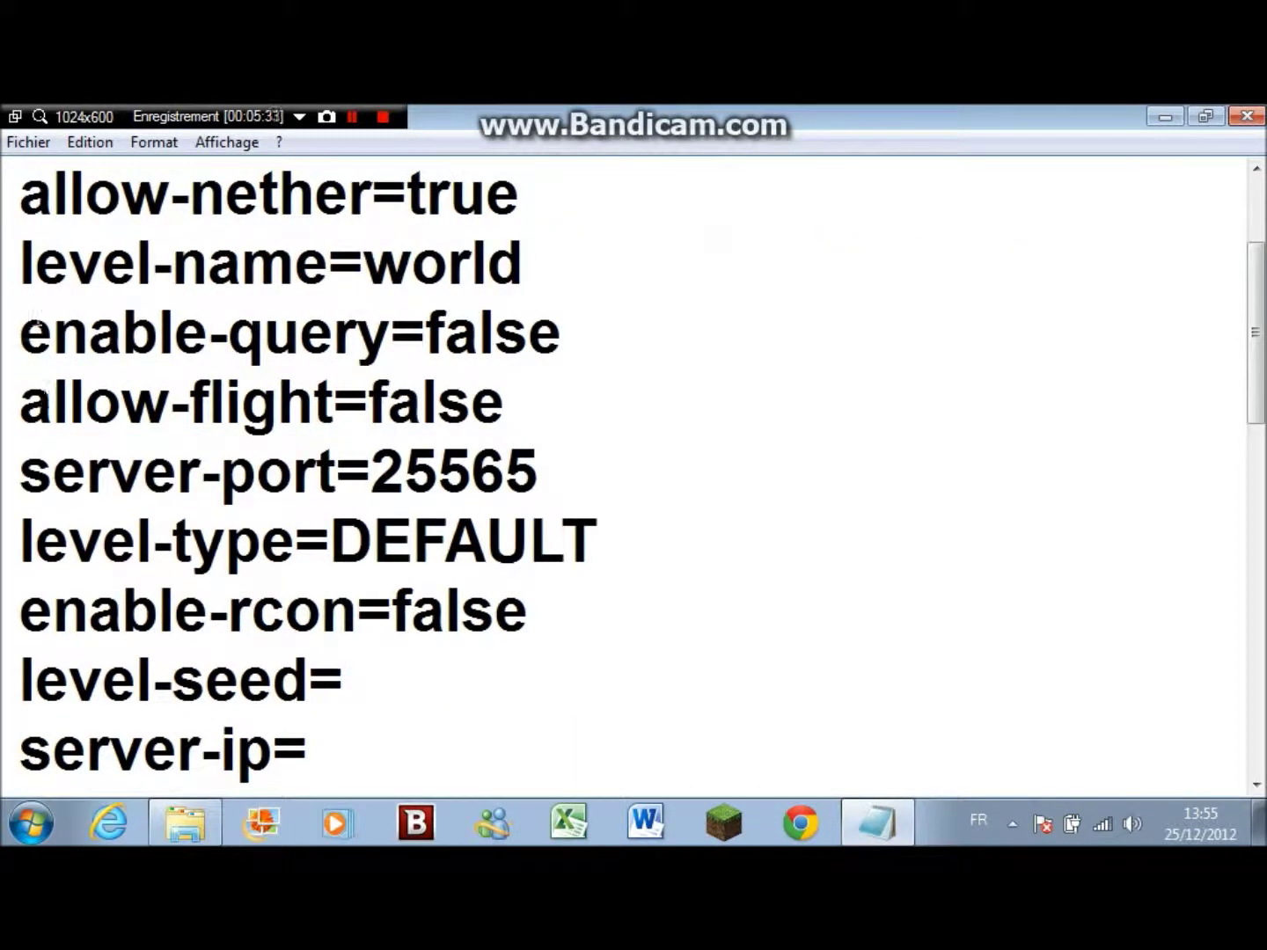
pyautogui.doubleClick(127, 323)
pyautogui.press('End')
pyautogui.moveTo(22, 407); pyautogui.dragTo(507, 407)
pyautogui.click(506, 407)
pyautogui.scroll(-1, 506, 407)
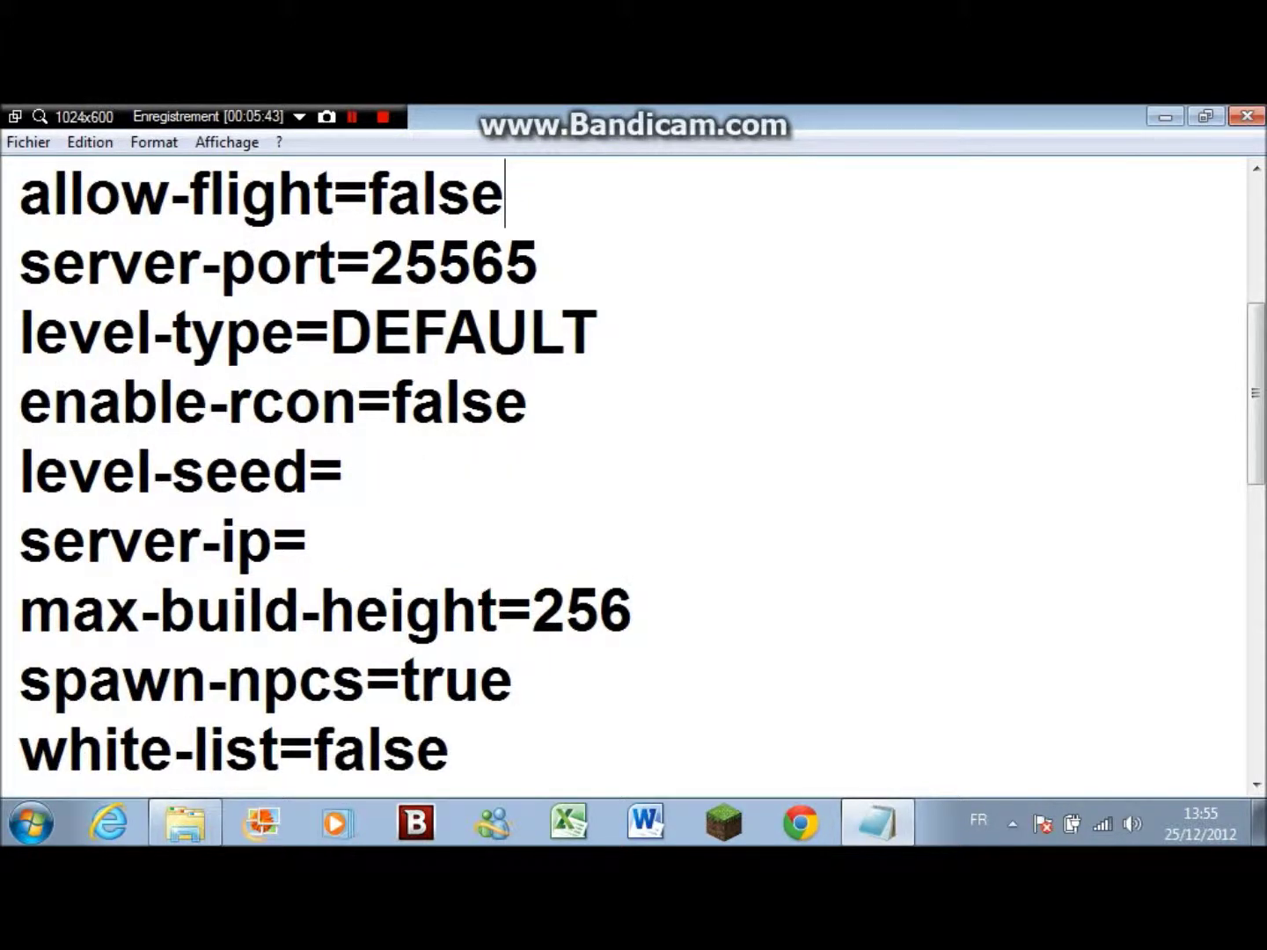
pyautogui.moveTo(1255, 404); pyautogui.dragTo(1258, 476)
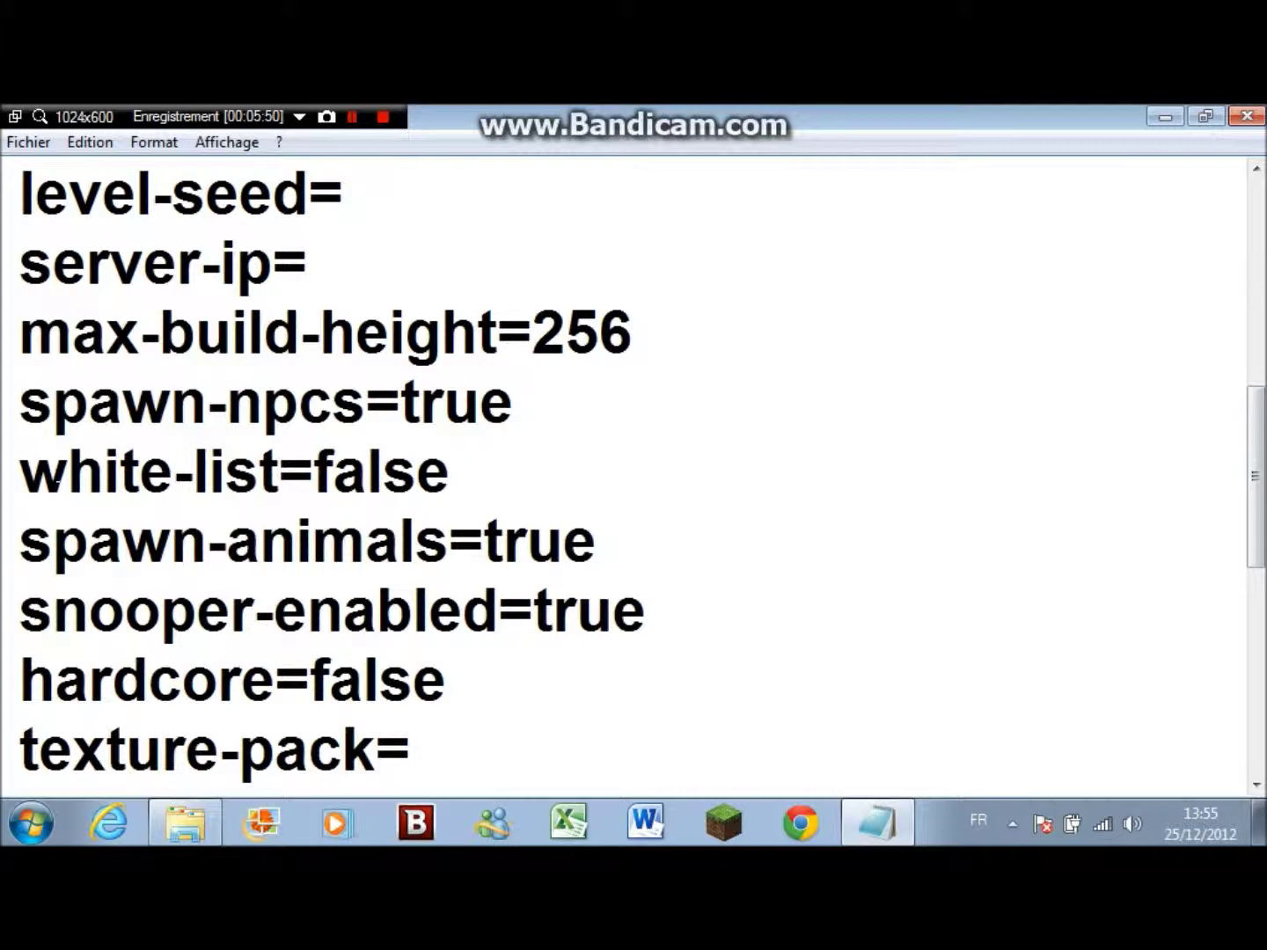
pyautogui.moveTo(19, 472); pyautogui.dragTo(451, 472)
pyautogui.click(451, 472)
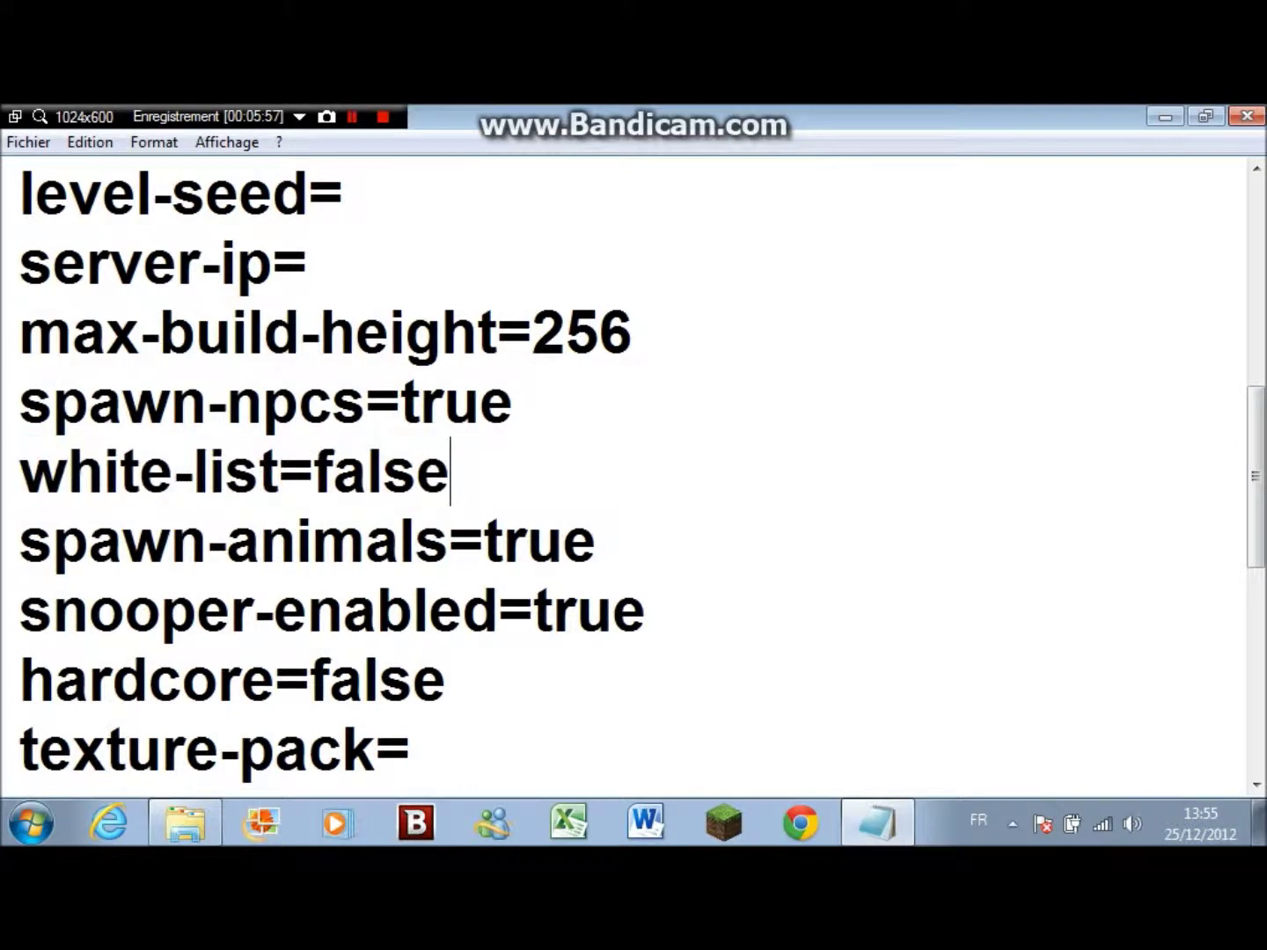